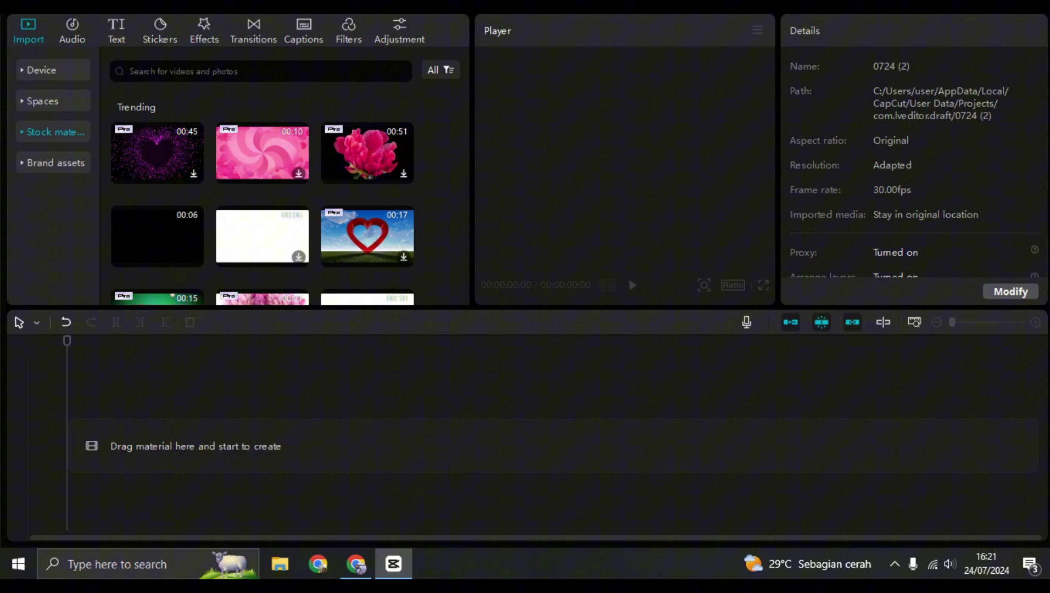
Add a default text clip to the start of the timeline and change its wording to "HELLO".
{"action": "left_click", "coordinate": [117, 31]}
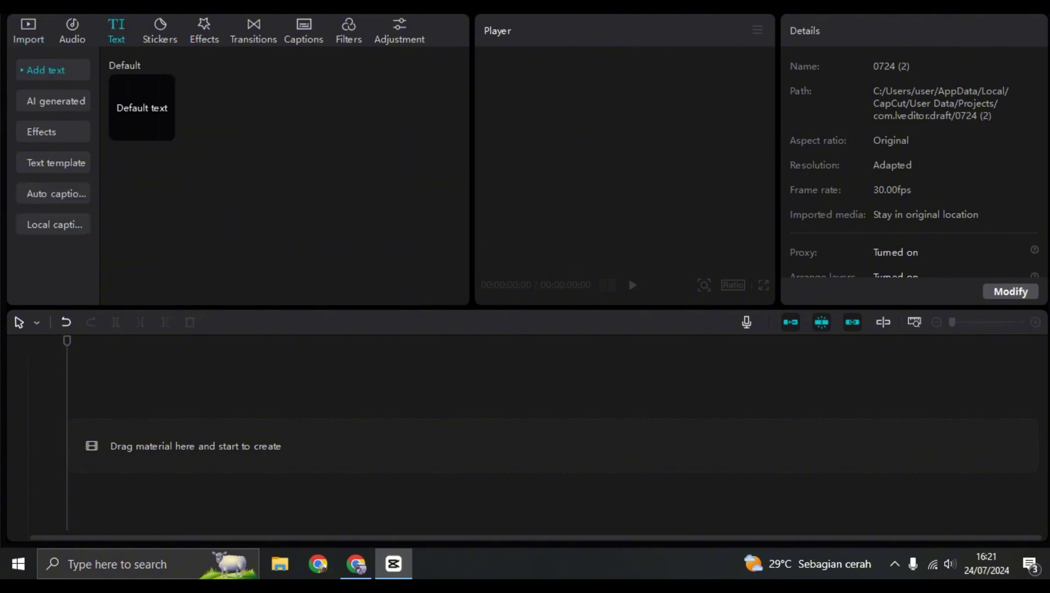
{"action": "left_click", "coordinate": [164, 130]}
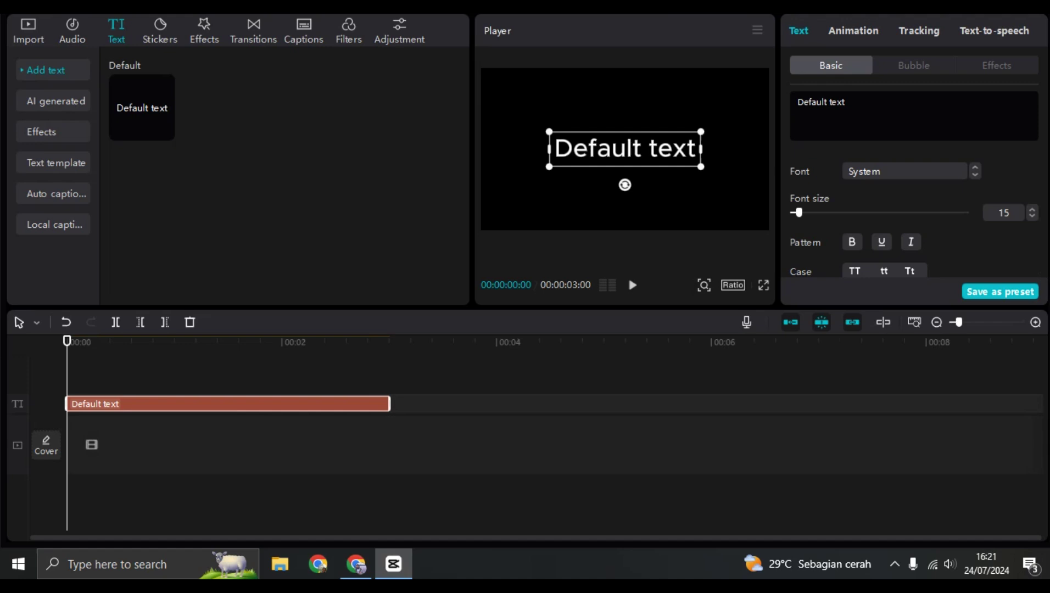
{"action": "double_click", "coordinate": [625, 149]}
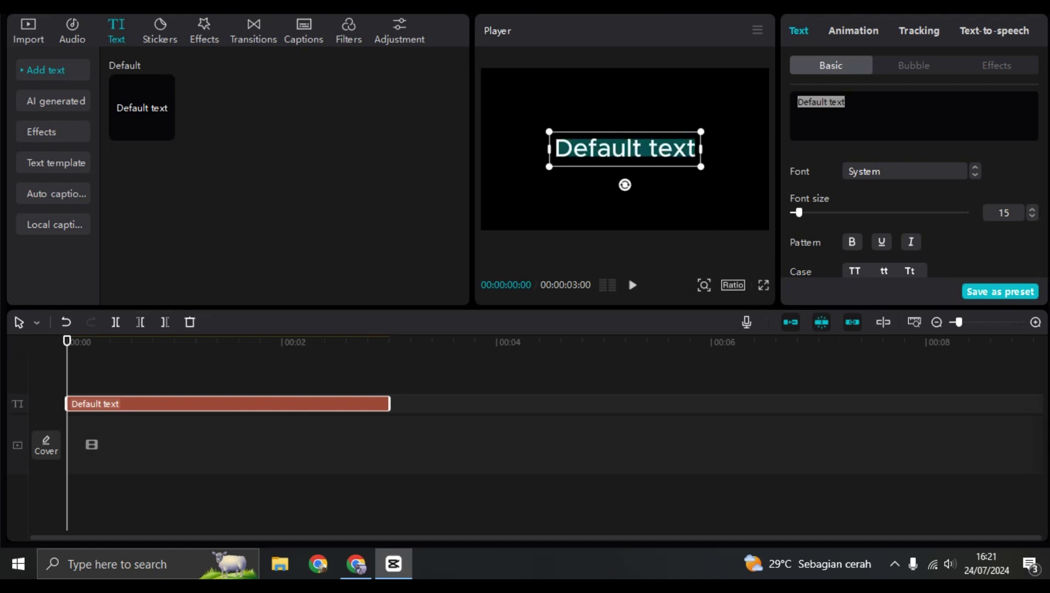
{"action": "type", "text": "GE;"}
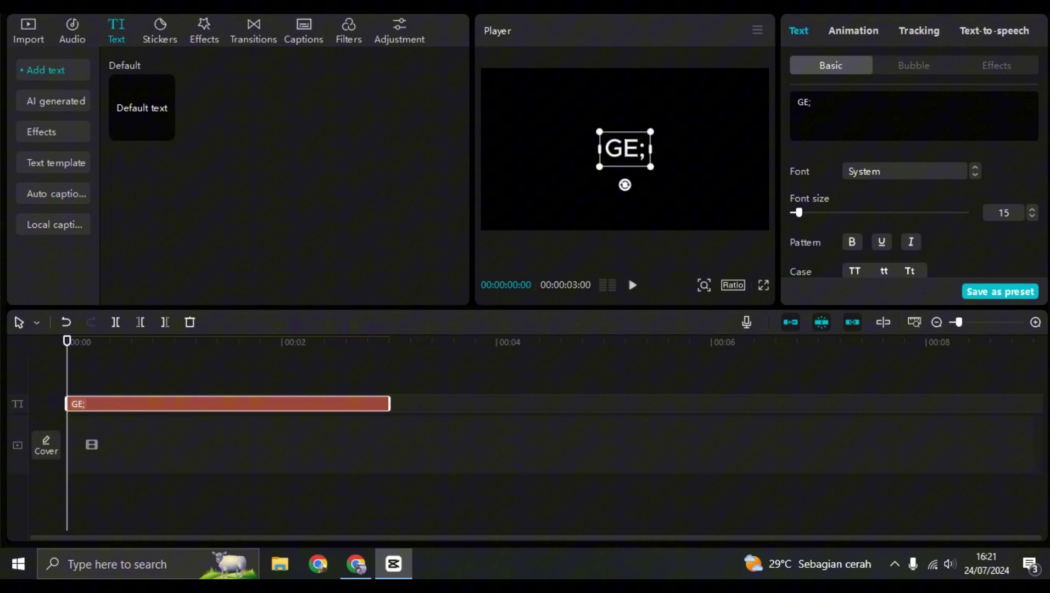
{"action": "key", "text": "BackSpace"}
{"action": "key", "text": "BackSpace"}
{"action": "type", "text": "HR"}
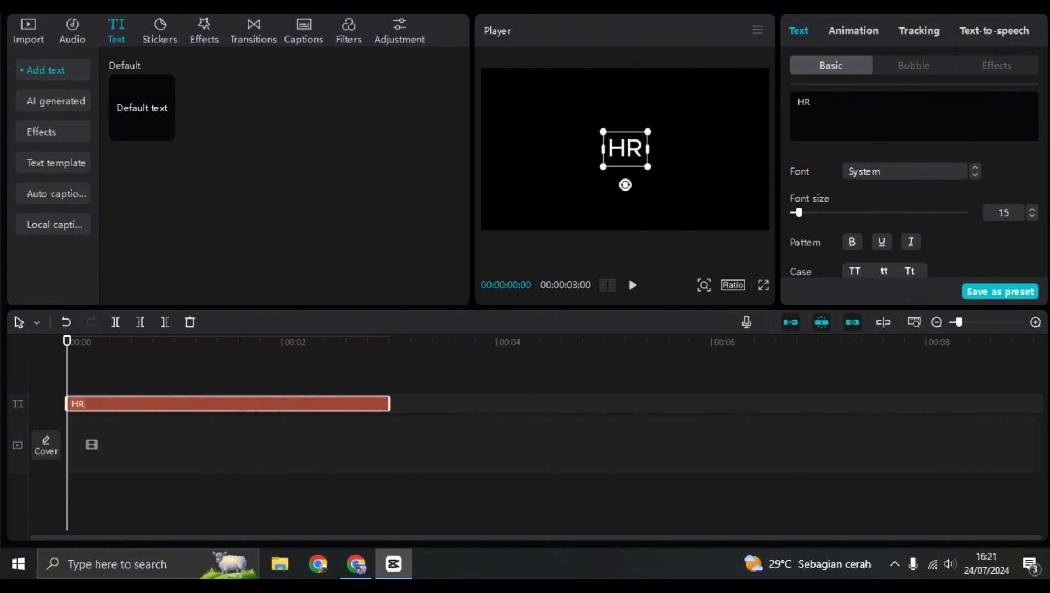
{"action": "key", "text": "BackSpace"}
{"action": "type", "text": "ELLO"}
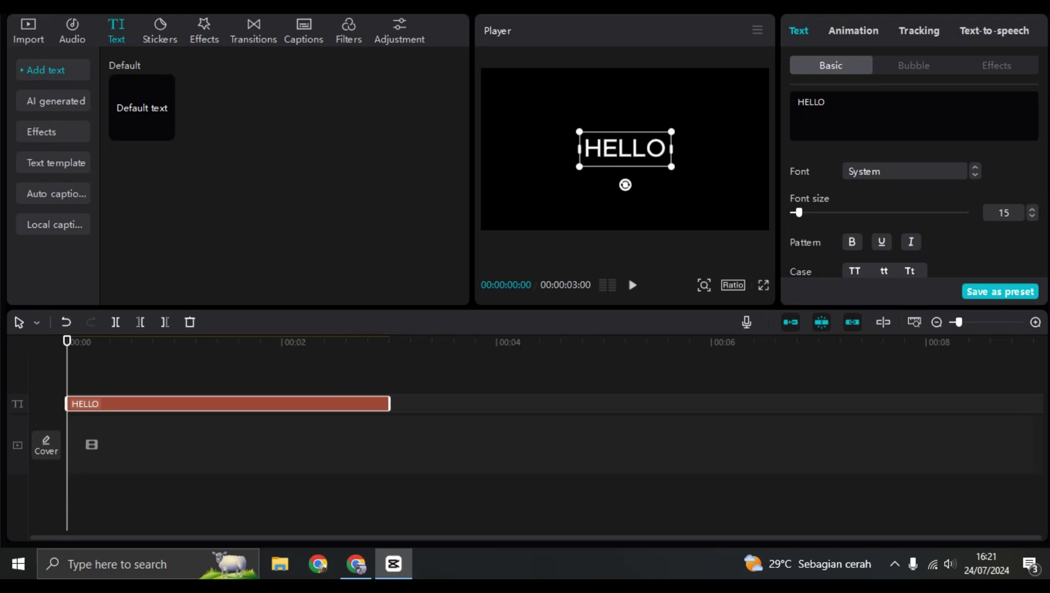
Change the font of the HELLO text to Clarendon Blk BT Black.
{"action": "left_click", "coordinate": [904, 171]}
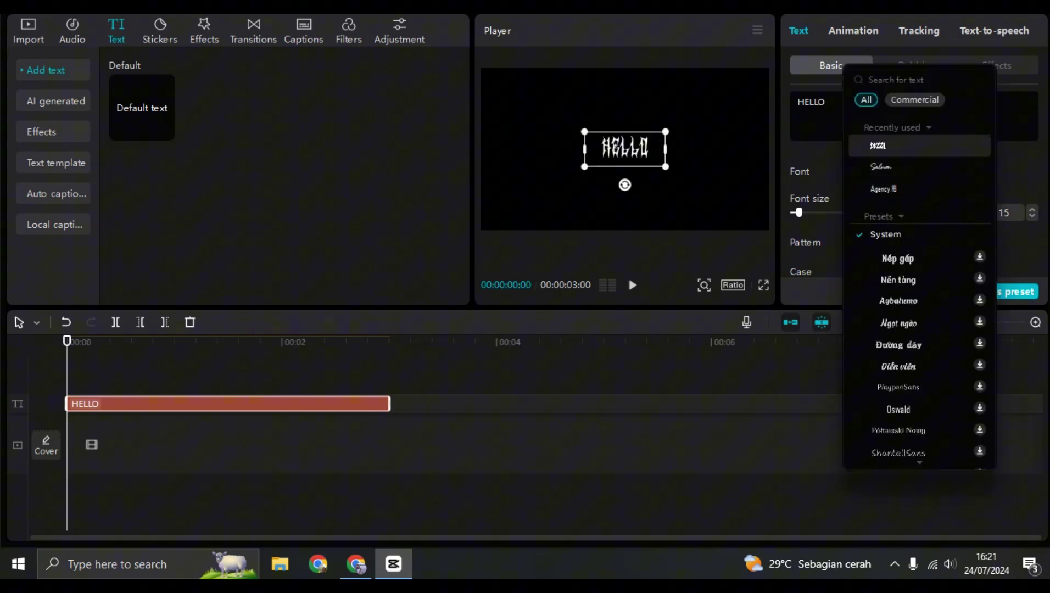
{"action": "scroll", "coordinate": [920, 329], "scroll_direction": "down", "scroll_amount": 5}
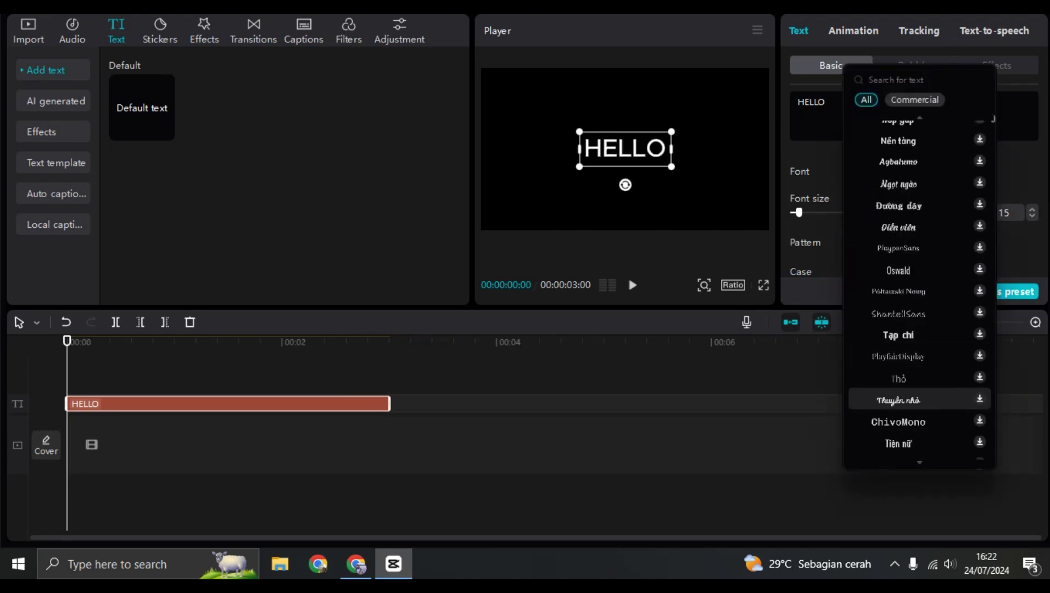
{"action": "scroll", "coordinate": [919, 390], "scroll_direction": "down", "scroll_amount": 10}
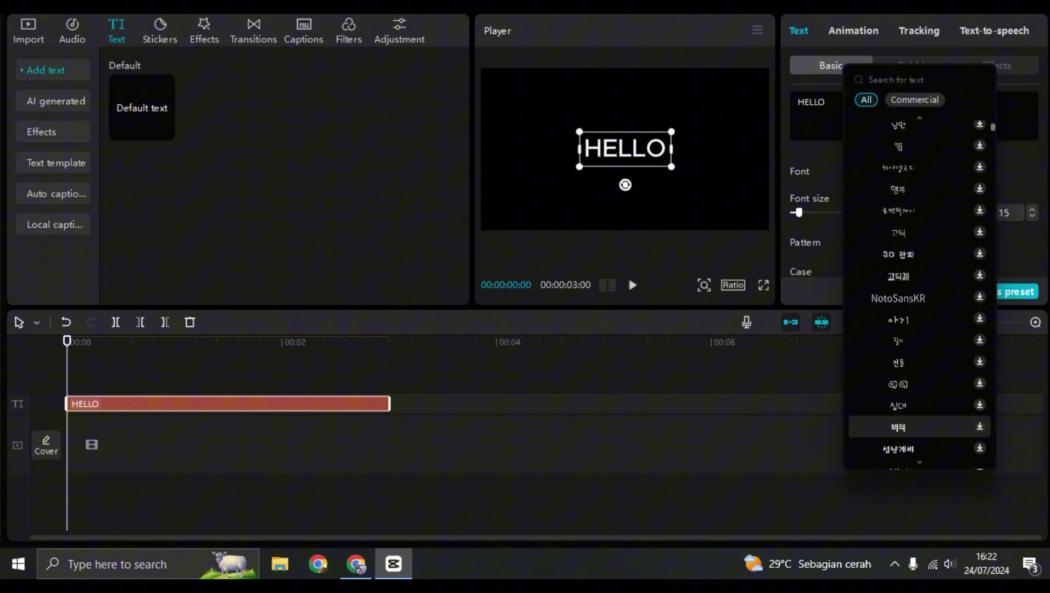
{"action": "scroll", "coordinate": [920, 390], "scroll_direction": "down", "scroll_amount": 15}
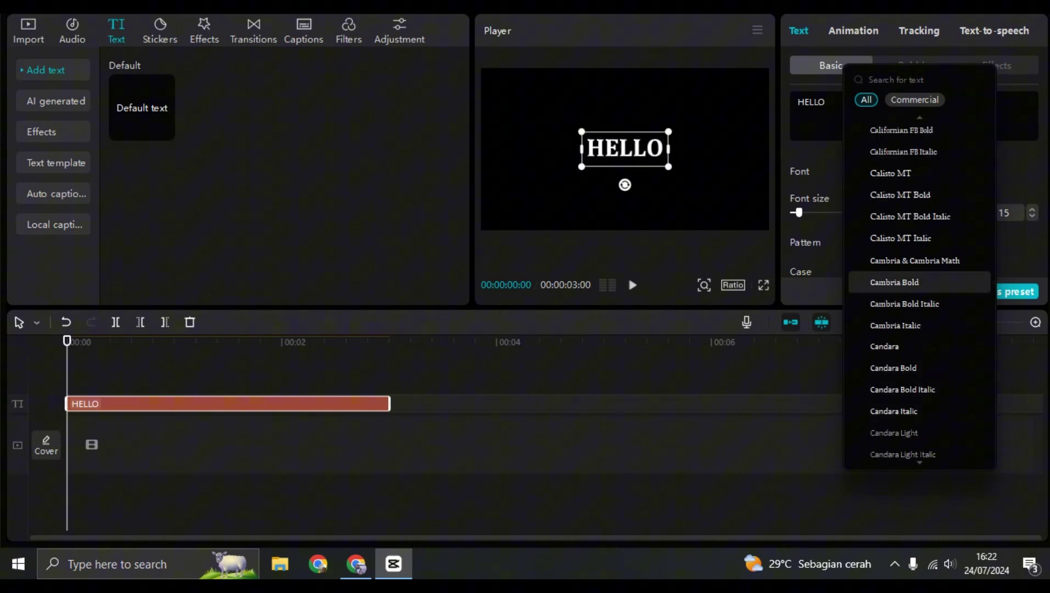
{"action": "scroll", "coordinate": [920, 282], "scroll_direction": "down", "scroll_amount": 8}
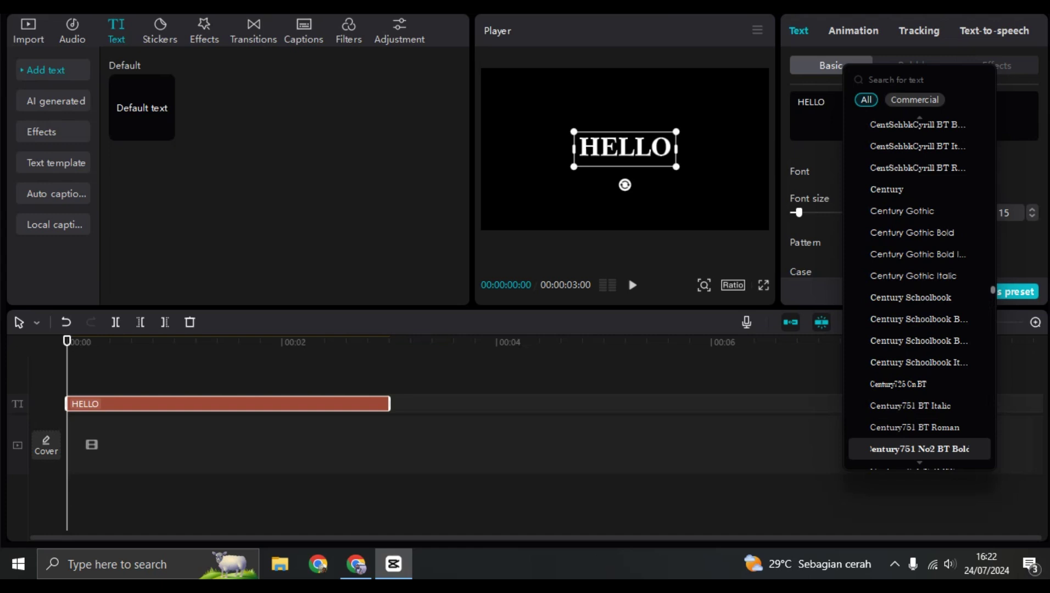
{"action": "scroll", "coordinate": [920, 329], "scroll_direction": "down", "scroll_amount": 5}
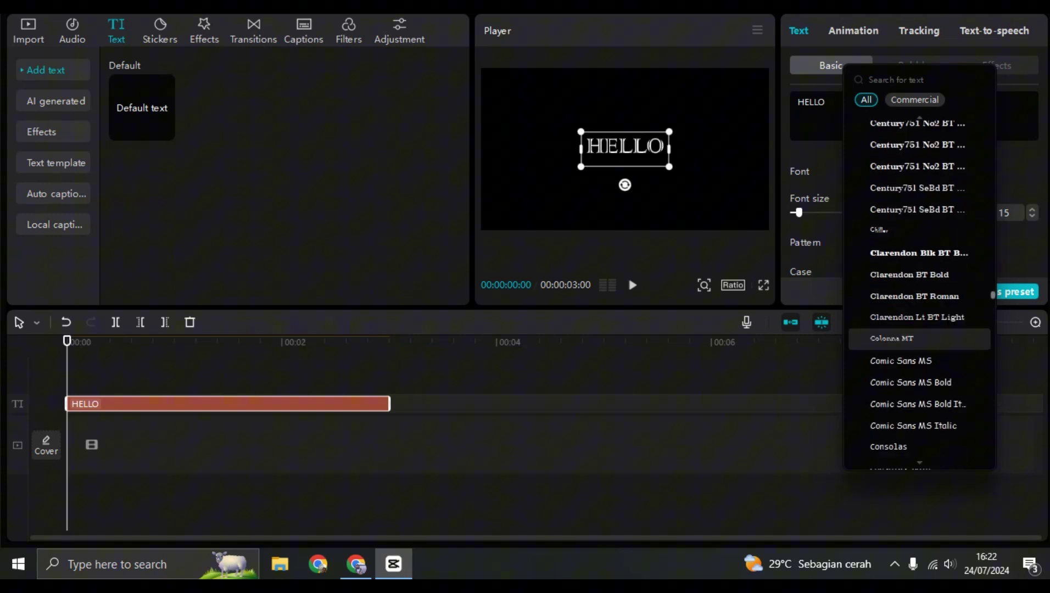
{"action": "left_click", "coordinate": [918, 252]}
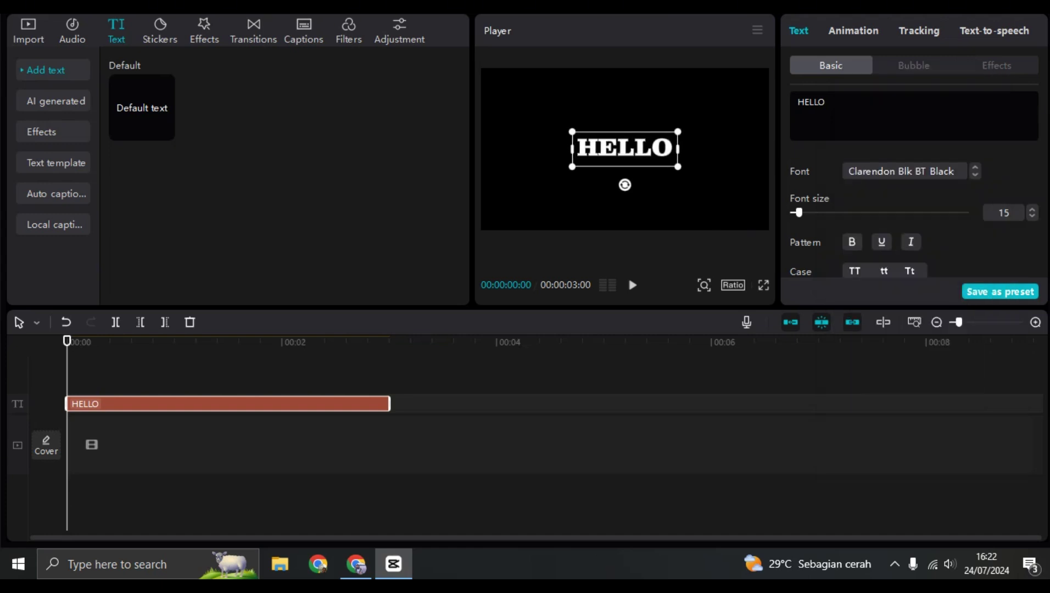
Enlarge the HELLO text to font size 32 and colour it red.
{"action": "left_click_drag", "start_coordinate": [798, 213], "coordinate": [809, 213]}
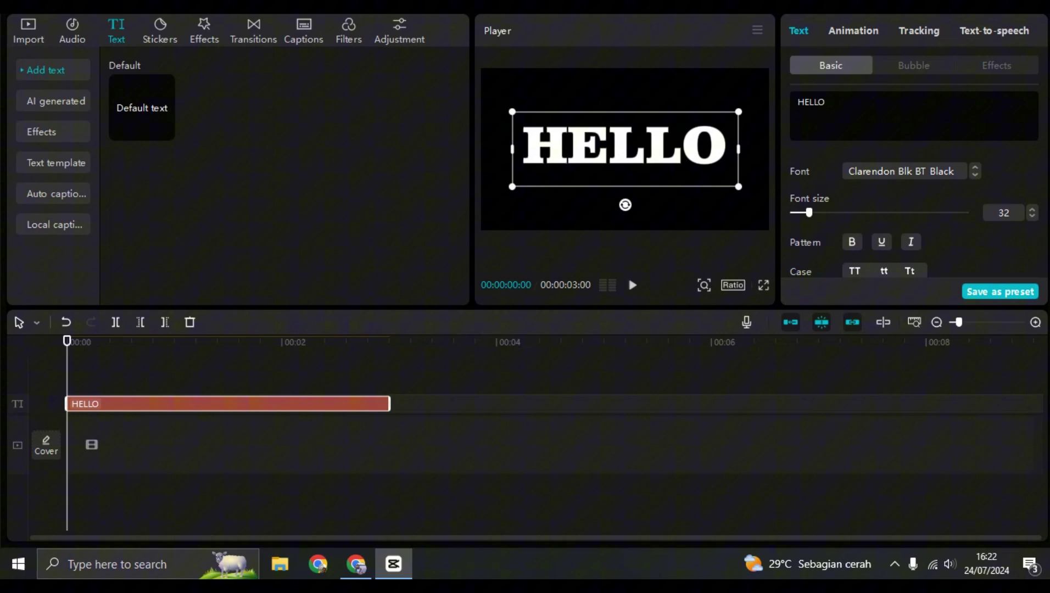
{"action": "scroll", "coordinate": [889, 214], "scroll_direction": "down", "scroll_amount": 3}
{"action": "left_click", "coordinate": [868, 164]}
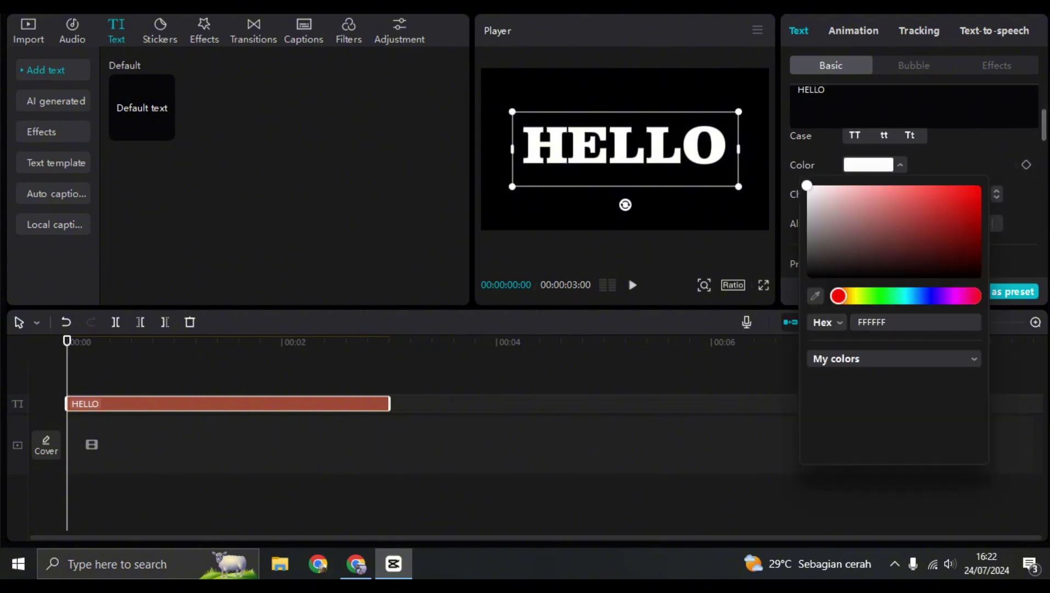
{"action": "left_click_drag", "start_coordinate": [806, 185], "coordinate": [981, 185]}
{"action": "left_click", "coordinate": [961, 162]}
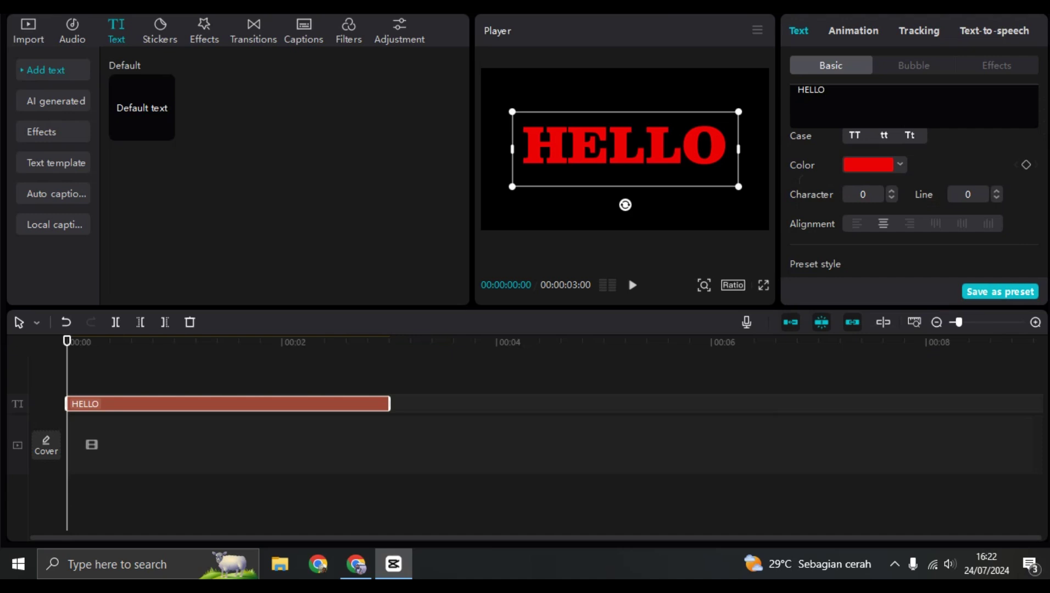
Turn on the glow for the HELLO text and choose the second glow style, the one without the Pro label.
{"action": "scroll", "coordinate": [914, 203], "scroll_direction": "down", "scroll_amount": 7}
{"action": "scroll", "coordinate": [917, 209], "scroll_direction": "down", "scroll_amount": 2}
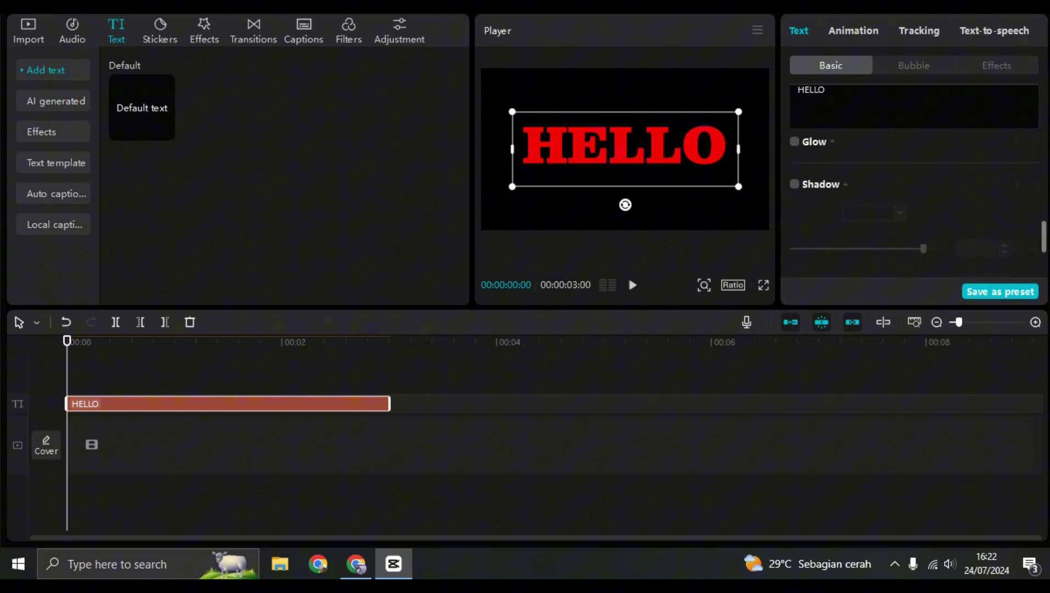
{"action": "left_click", "coordinate": [794, 142]}
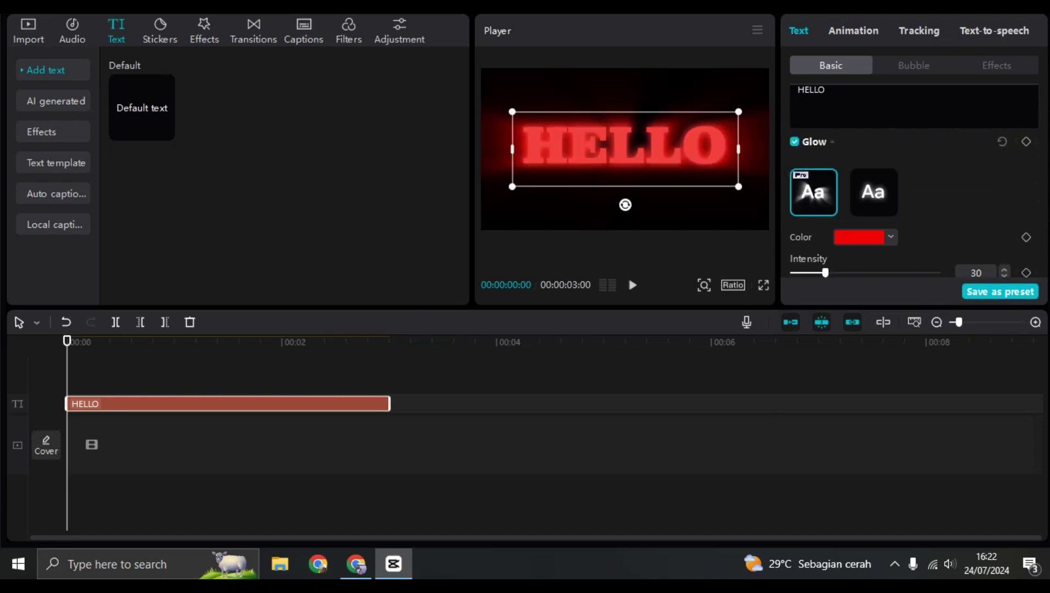
{"action": "left_click", "coordinate": [874, 192]}
Set the glow colour of the HELLO text to near-white F7F7F7 and its intensity to 70.
{"action": "left_click", "coordinate": [866, 237]}
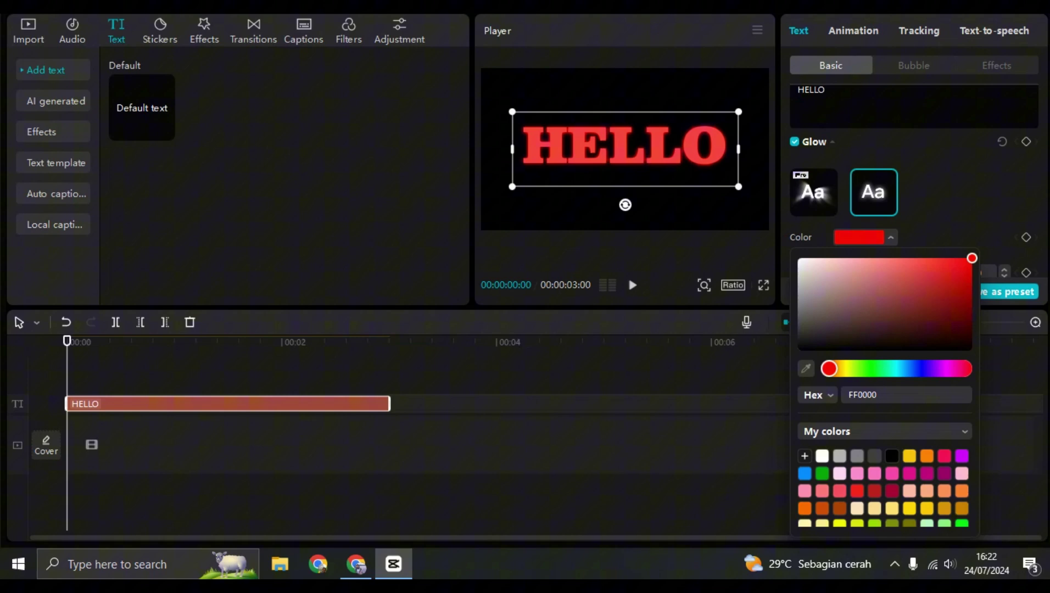
{"action": "left_click", "coordinate": [798, 261]}
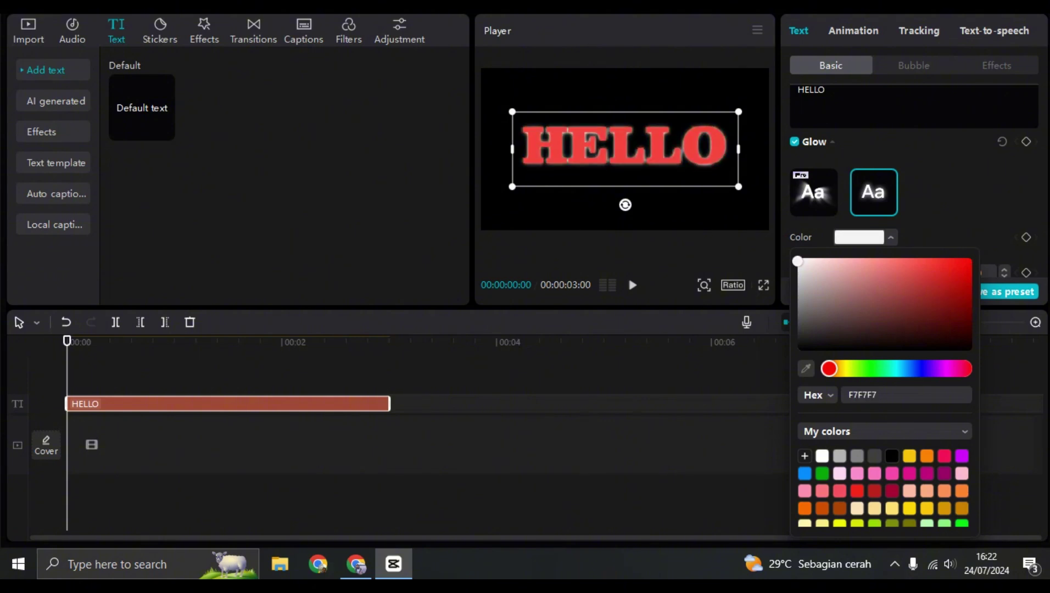
{"action": "left_click", "coordinate": [891, 237]}
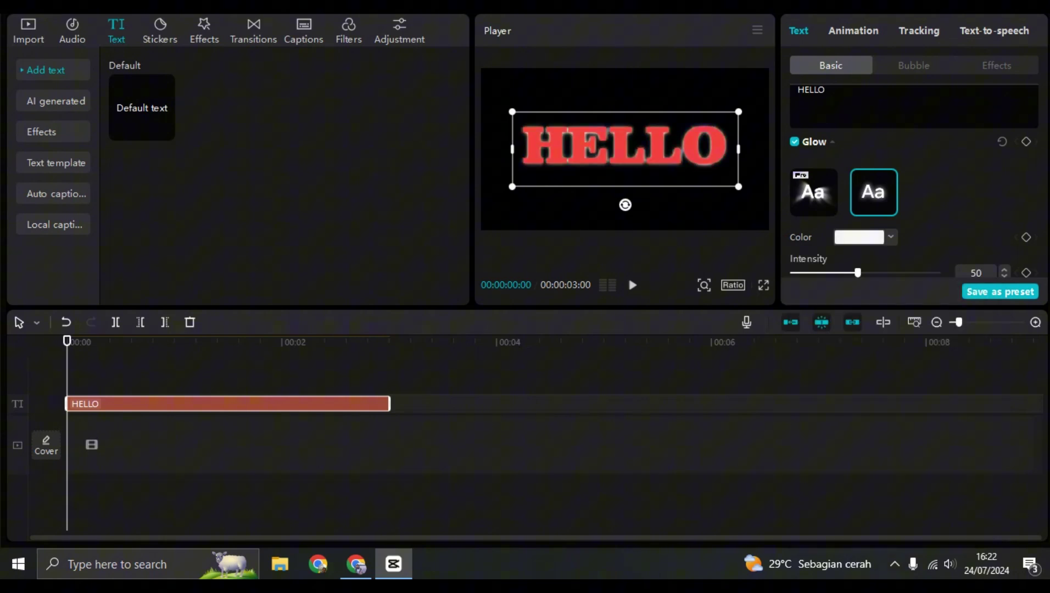
{"action": "left_click_drag", "start_coordinate": [858, 273], "coordinate": [890, 273]}
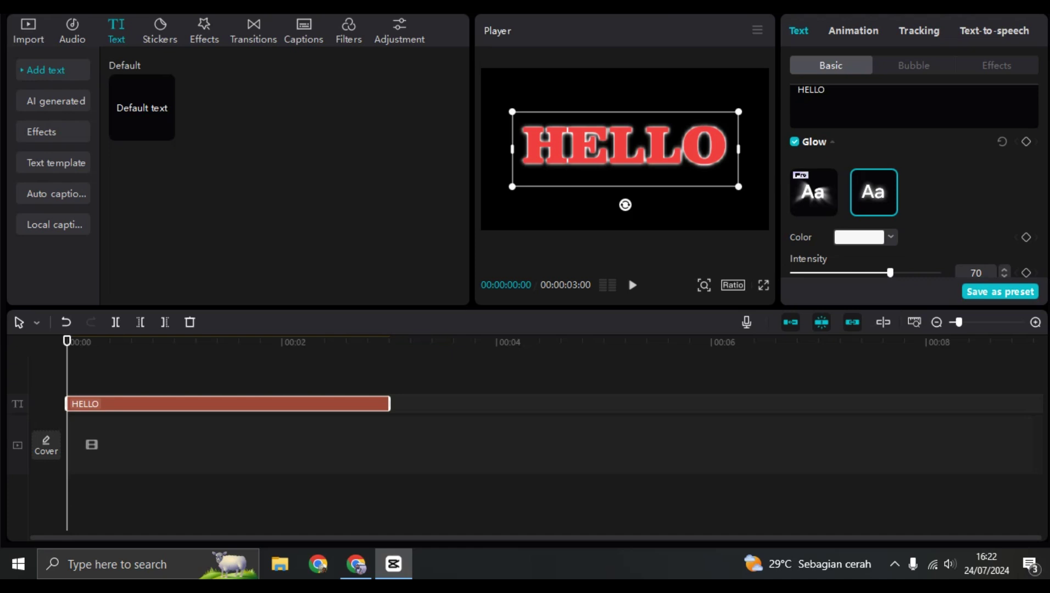
Search the video effects for "BLACK FLASH" and place the Black Flash effect above the HELLO text at the timeline's start.
{"action": "left_click", "coordinate": [388, 342]}
{"action": "left_click_drag", "start_coordinate": [388, 340], "coordinate": [67, 341]}
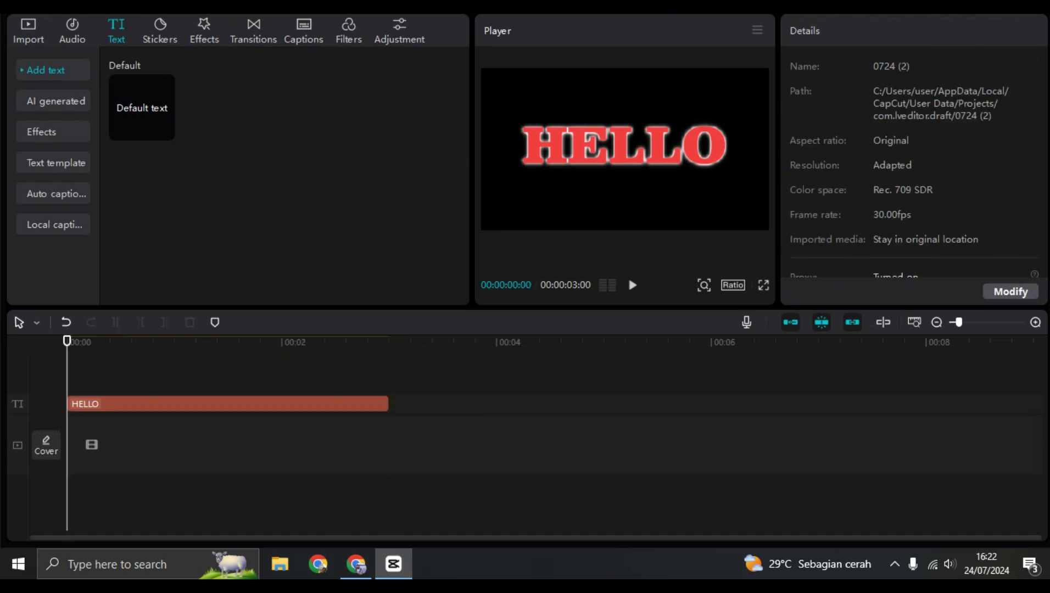
{"action": "left_click", "coordinate": [204, 31]}
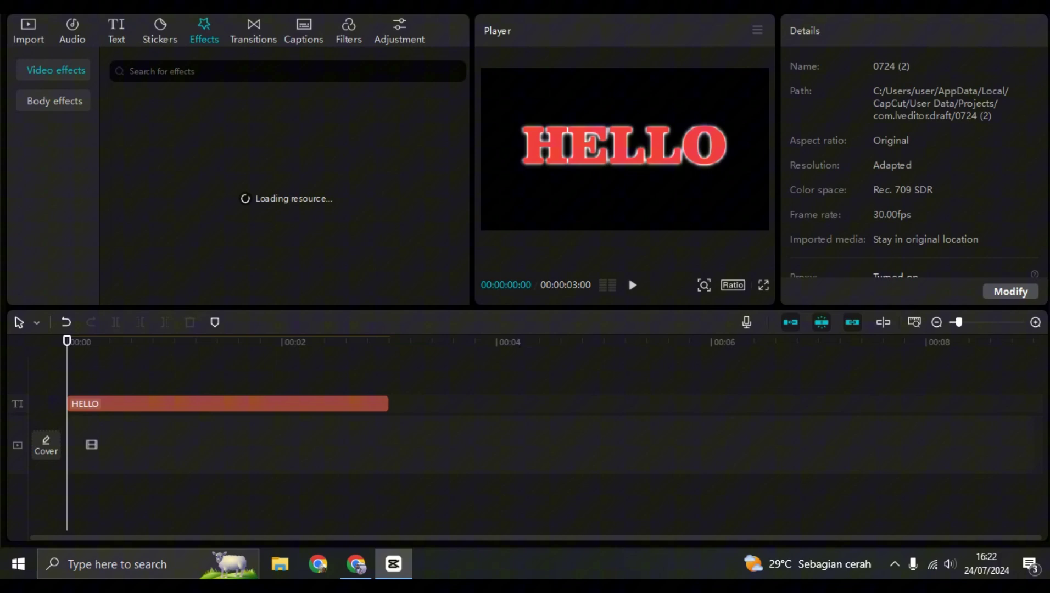
{"action": "left_click", "coordinate": [204, 72]}
{"action": "type", "text": "B"}
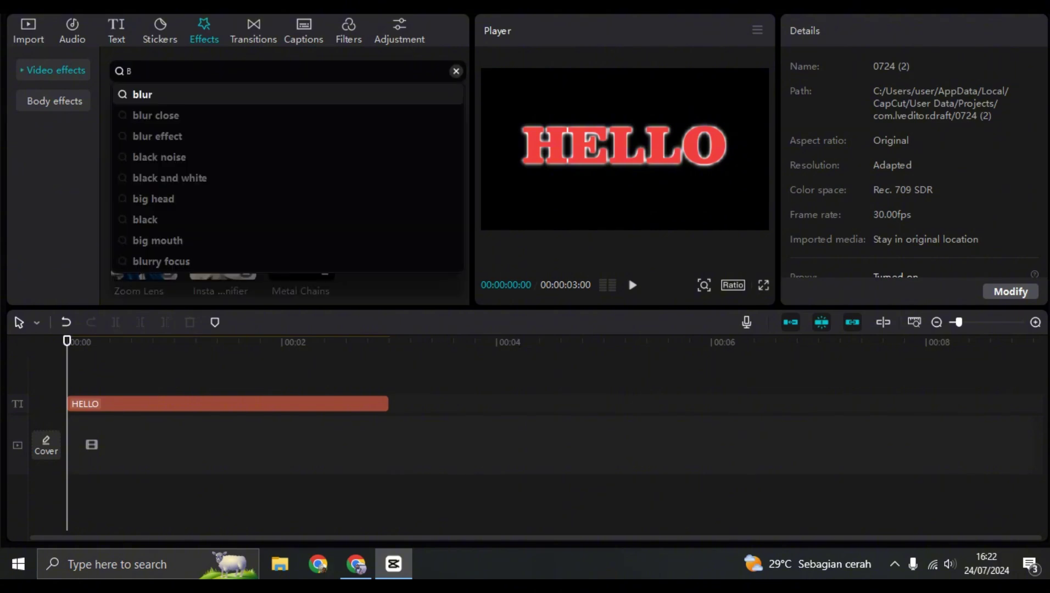
{"action": "type", "text": "LACK"}
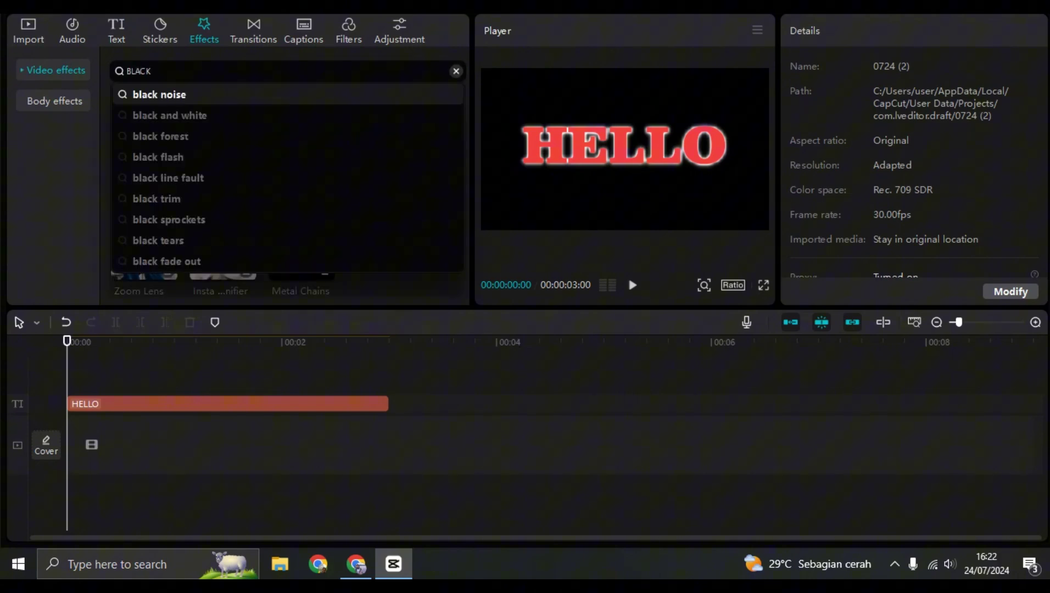
{"action": "type", "text": " FLASH"}
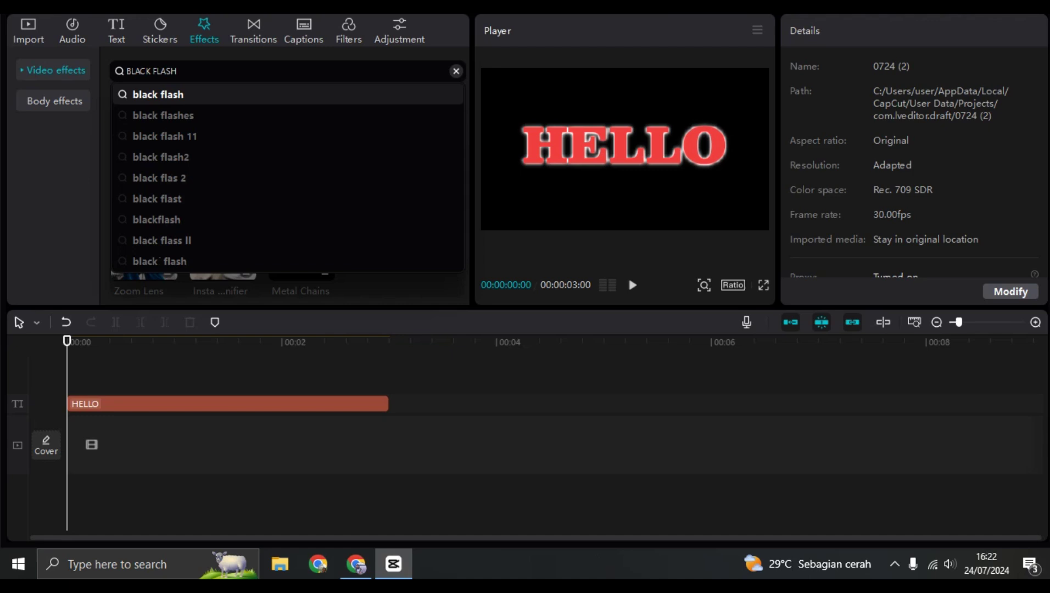
{"action": "key", "text": "Return"}
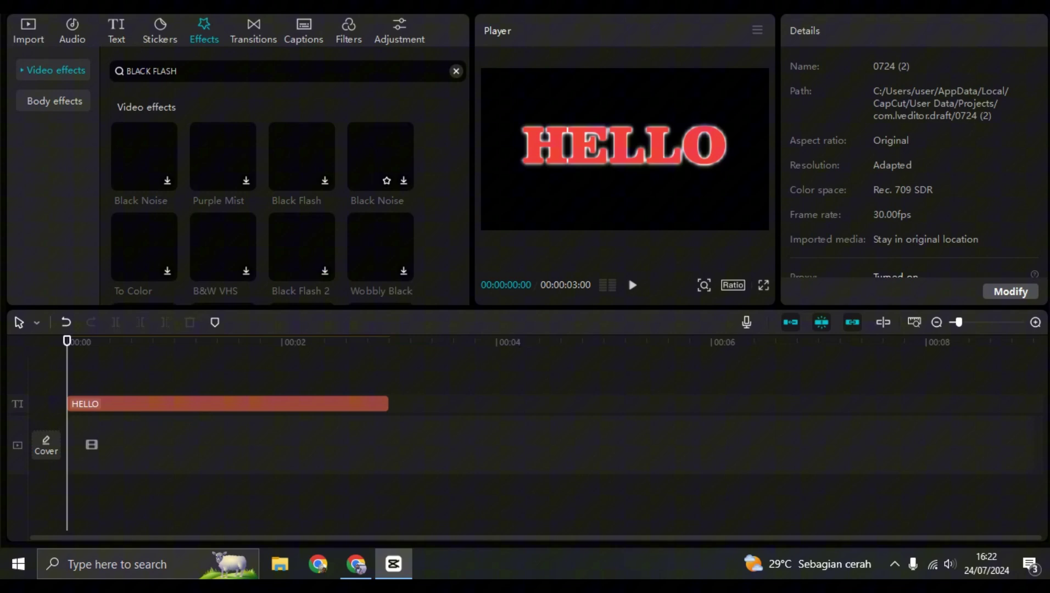
{"action": "left_click_drag", "start_coordinate": [302, 156], "coordinate": [131, 384]}
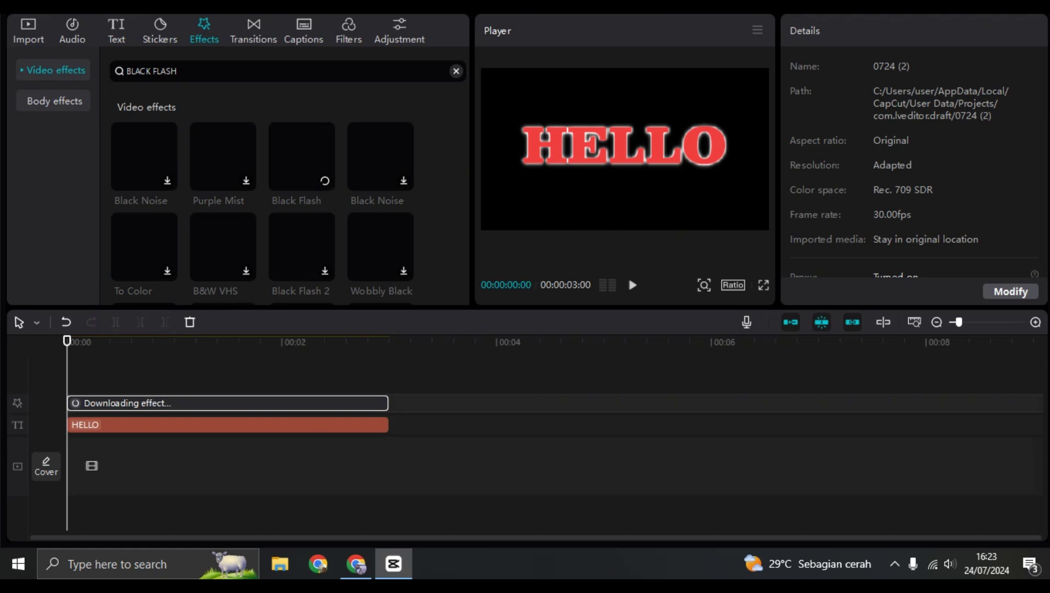
Play back parts of the timeline to check the Black Flash effect on the HELLO text.
{"action": "key", "text": "space"}
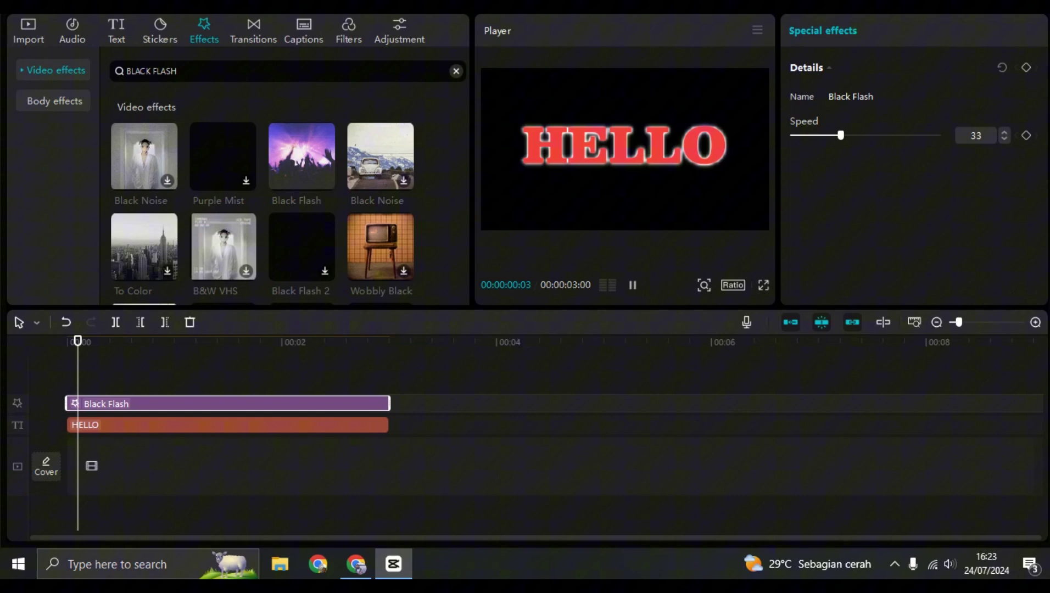
{"action": "key", "text": "space"}
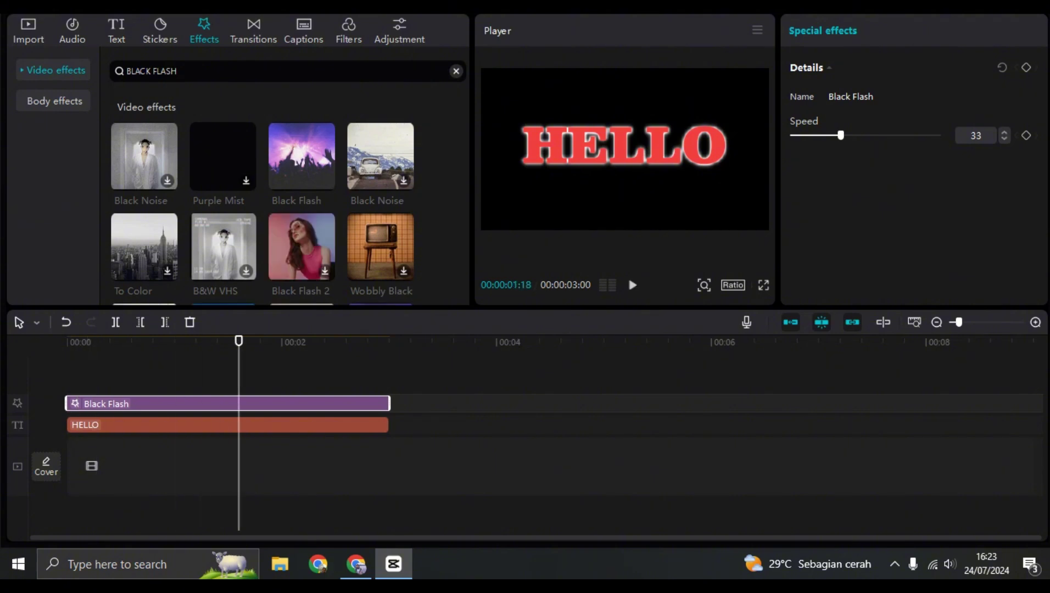
{"action": "left_click_drag", "start_coordinate": [296, 478], "coordinate": [231, 404]}
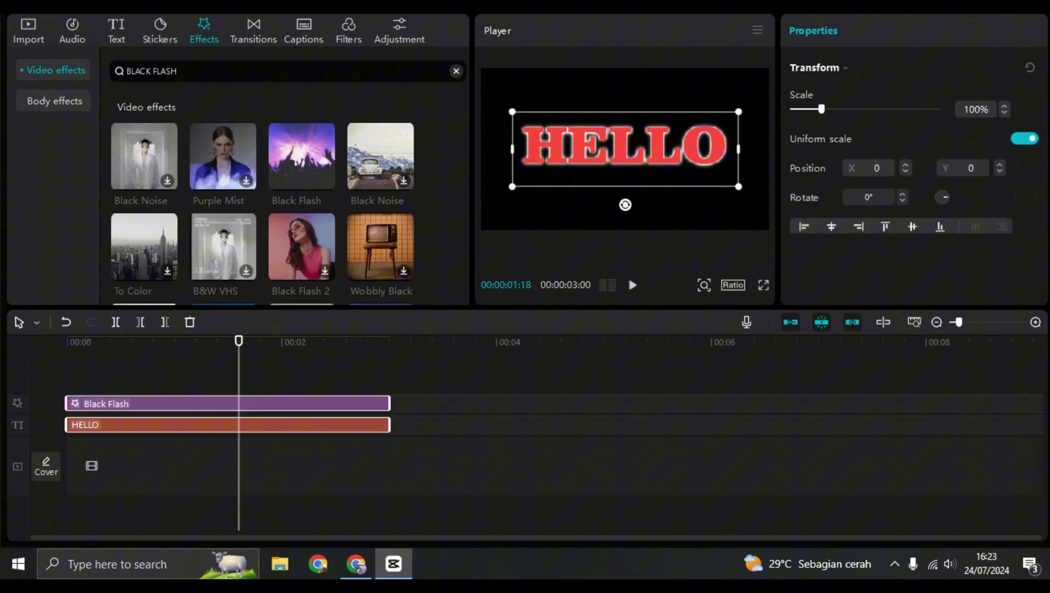
{"action": "right_click", "coordinate": [231, 415]}
{"action": "left_click", "coordinate": [231, 406]}
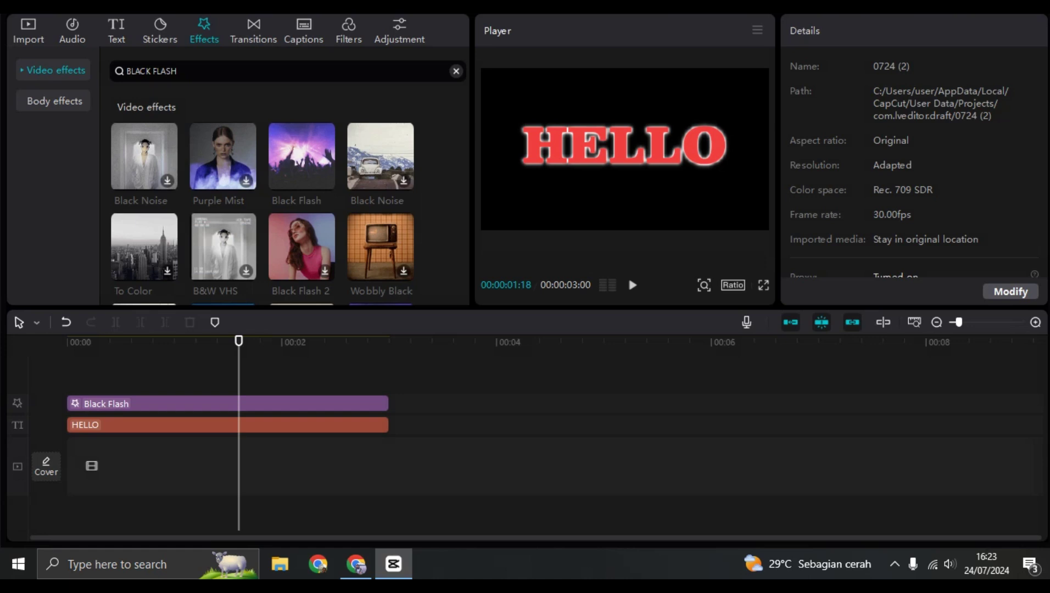
{"action": "left_click", "coordinate": [231, 404]}
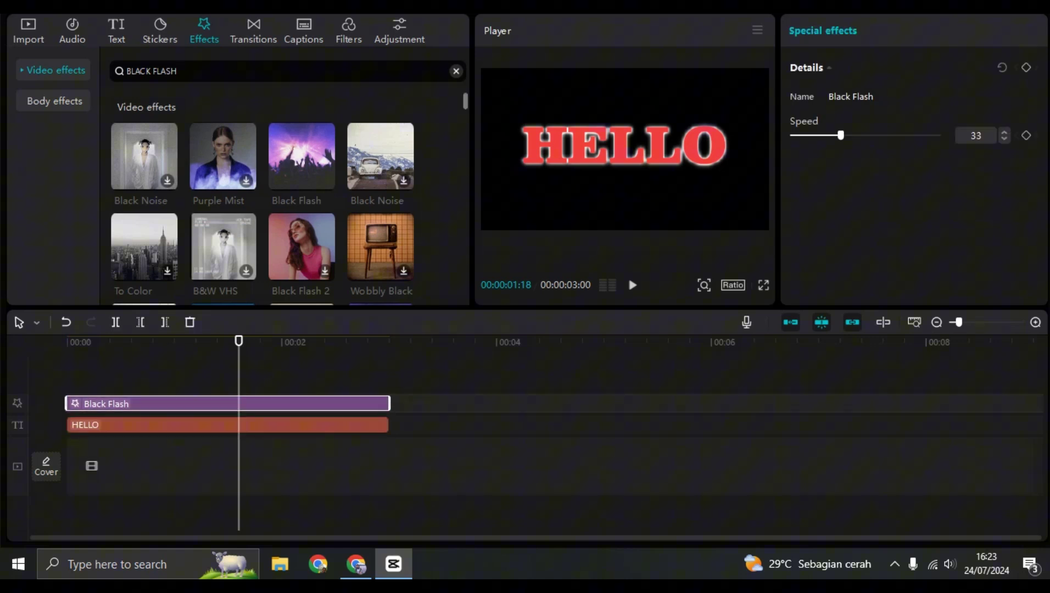
{"action": "key", "text": "space"}
{"action": "key", "text": "space"}
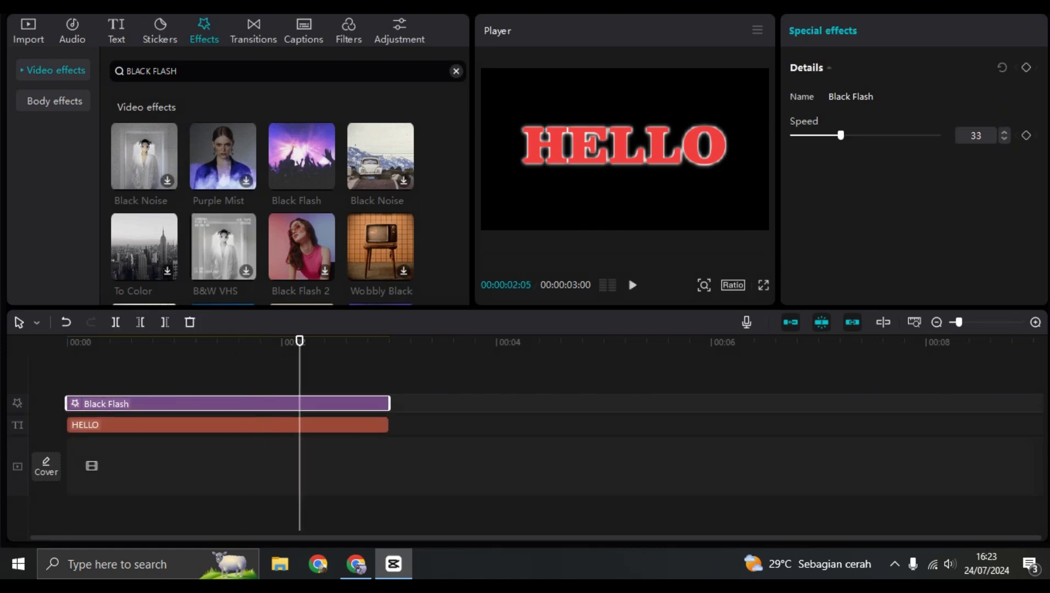
Set the Black Flash effect's speed to 82 and play the timeline from the start to check the flashing.
{"action": "left_click_drag", "start_coordinate": [840, 135], "coordinate": [911, 135]}
{"action": "key", "text": "space"}
{"action": "left_click_drag", "start_coordinate": [368, 341], "coordinate": [67, 341]}
{"action": "key", "text": "space"}
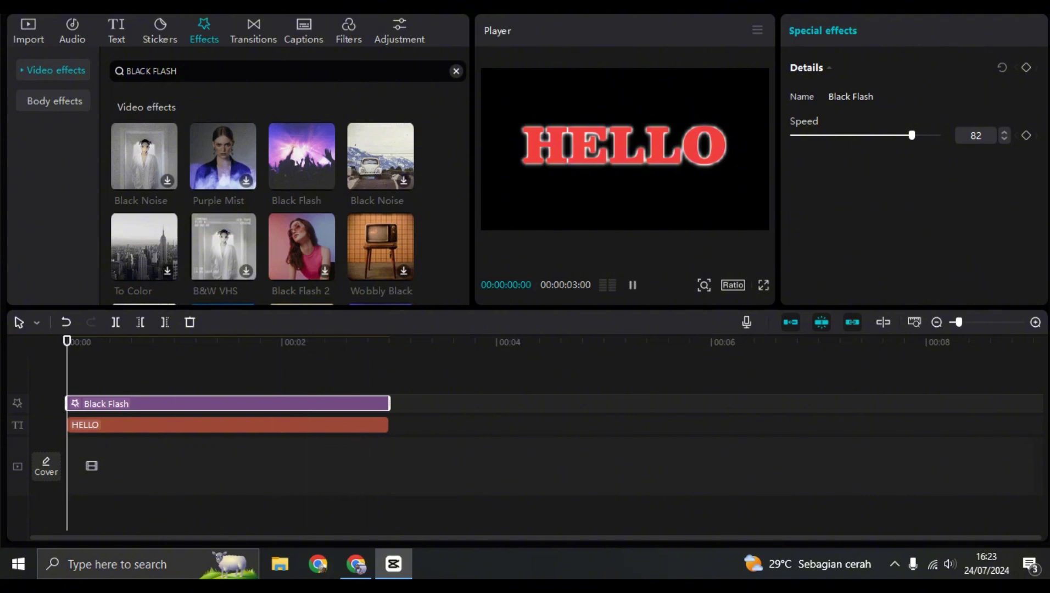
{"action": "key", "text": "space"}
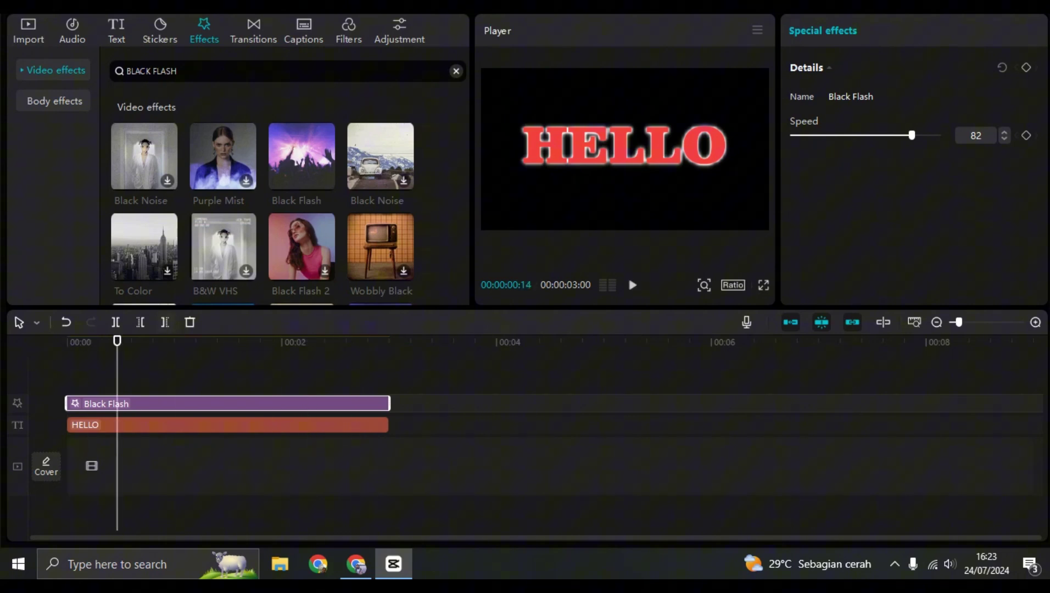
Add the plain black 6-second stock clip to the main track beneath the HELLO text.
{"action": "mouse_move", "coordinate": [301, 157]}
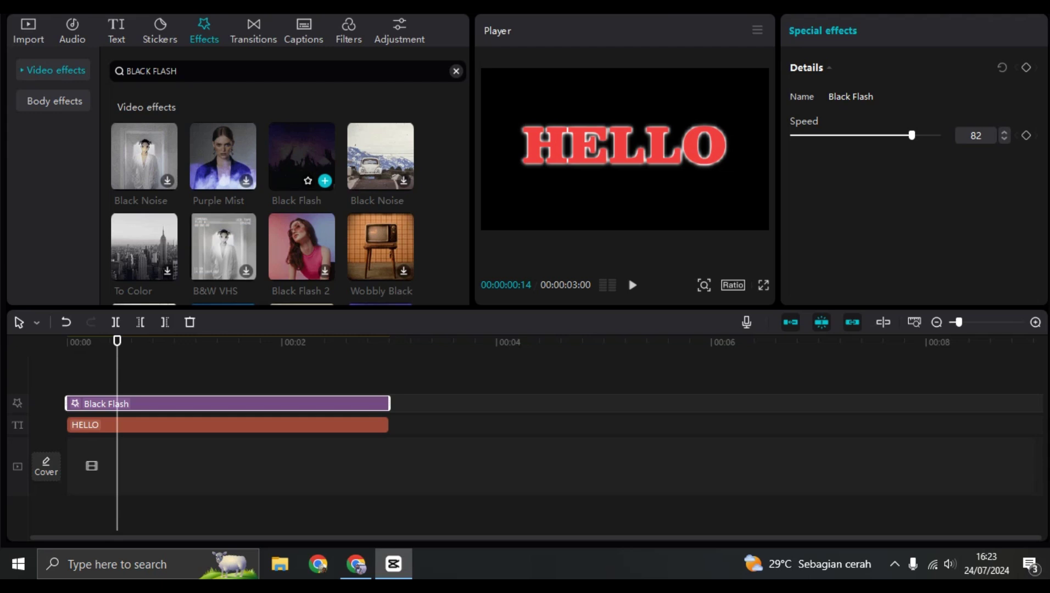
{"action": "left_click", "coordinate": [28, 31]}
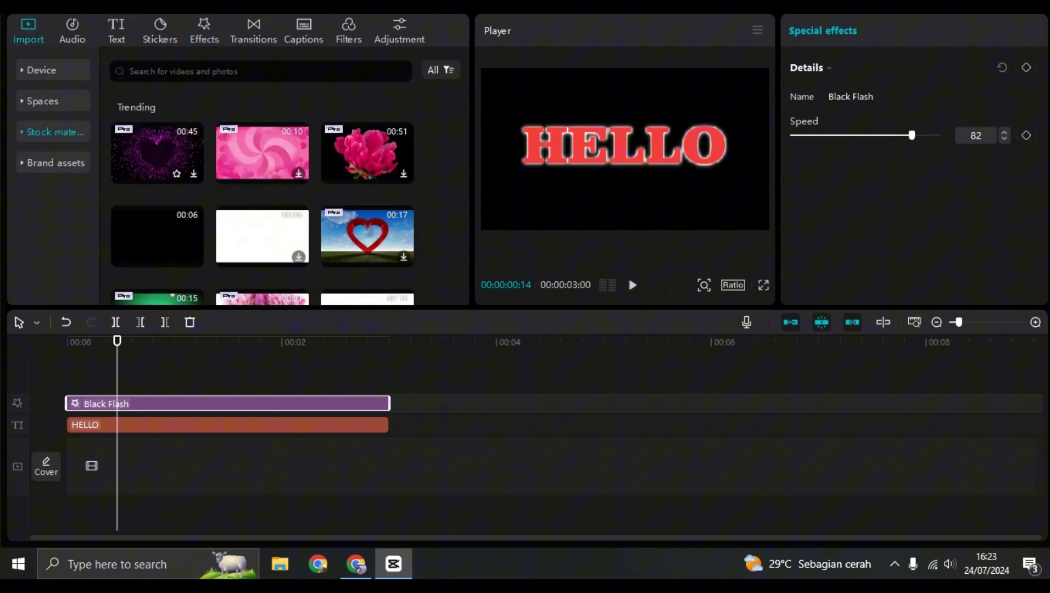
{"action": "mouse_move", "coordinate": [157, 237]}
{"action": "left_click", "coordinate": [193, 257]}
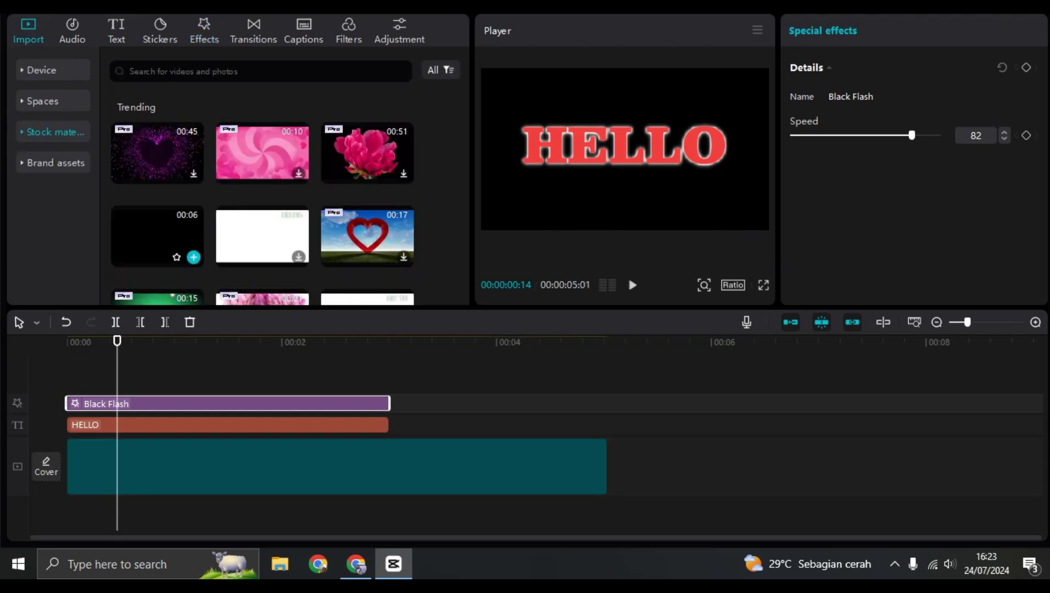
Extend the HELLO text on the timeline so that it ends together with the black clip.
{"action": "left_click", "coordinate": [220, 425]}
{"action": "left_click", "coordinate": [221, 511]}
{"action": "left_click_drag", "start_coordinate": [221, 469], "coordinate": [220, 478]}
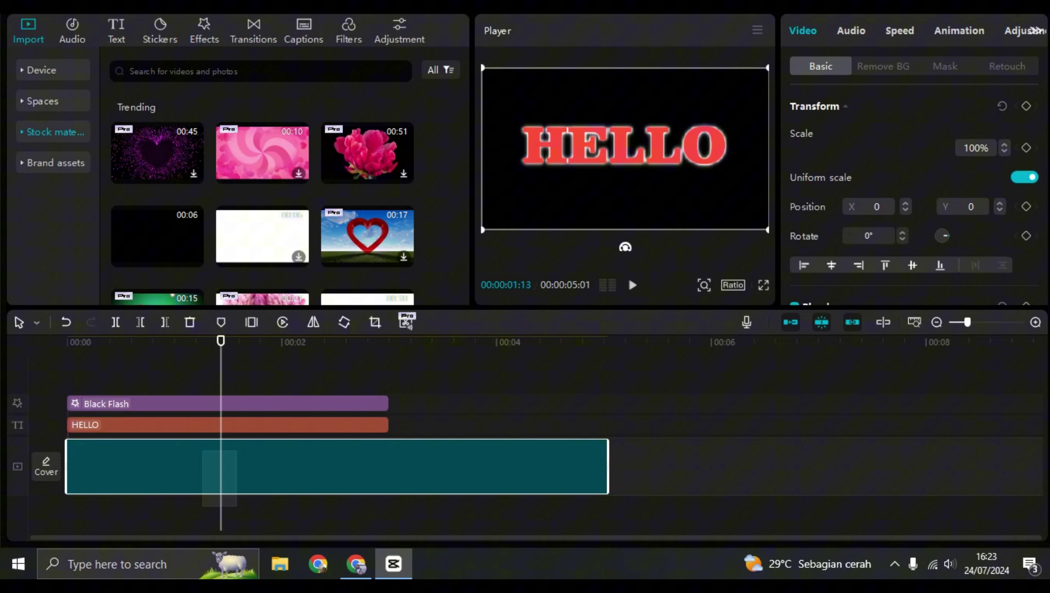
{"action": "left_click", "coordinate": [379, 425]}
{"action": "left_click_drag", "start_coordinate": [388, 425], "coordinate": [608, 424]}
Combine the HELLO text and the black clip into one compound clip, leaving out the Black Flash effect.
{"action": "left_click_drag", "start_coordinate": [450, 520], "coordinate": [386, 430]}
{"action": "right_click", "coordinate": [386, 467]}
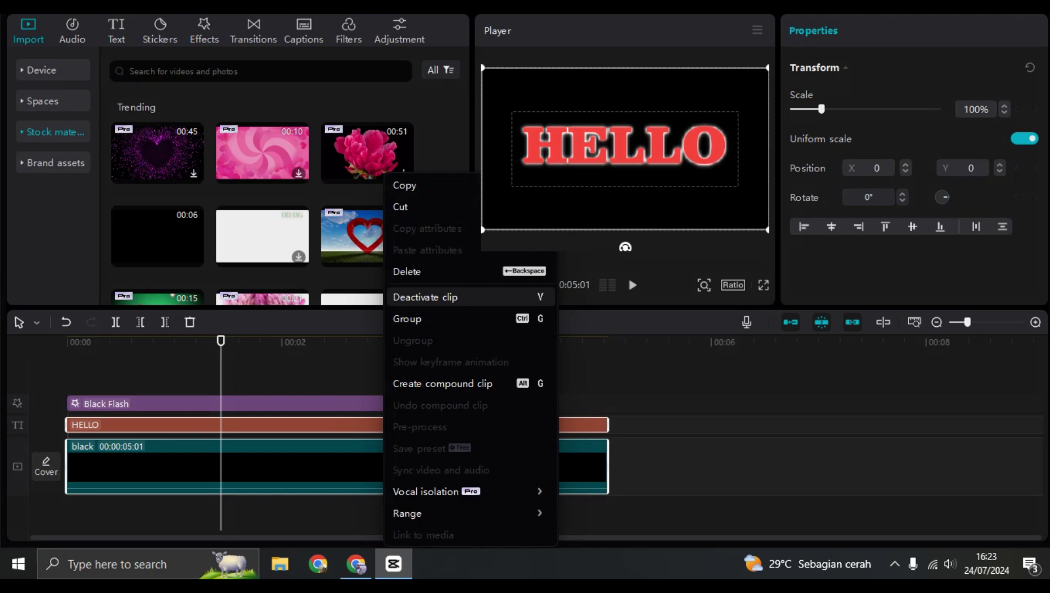
{"action": "left_click", "coordinate": [442, 384]}
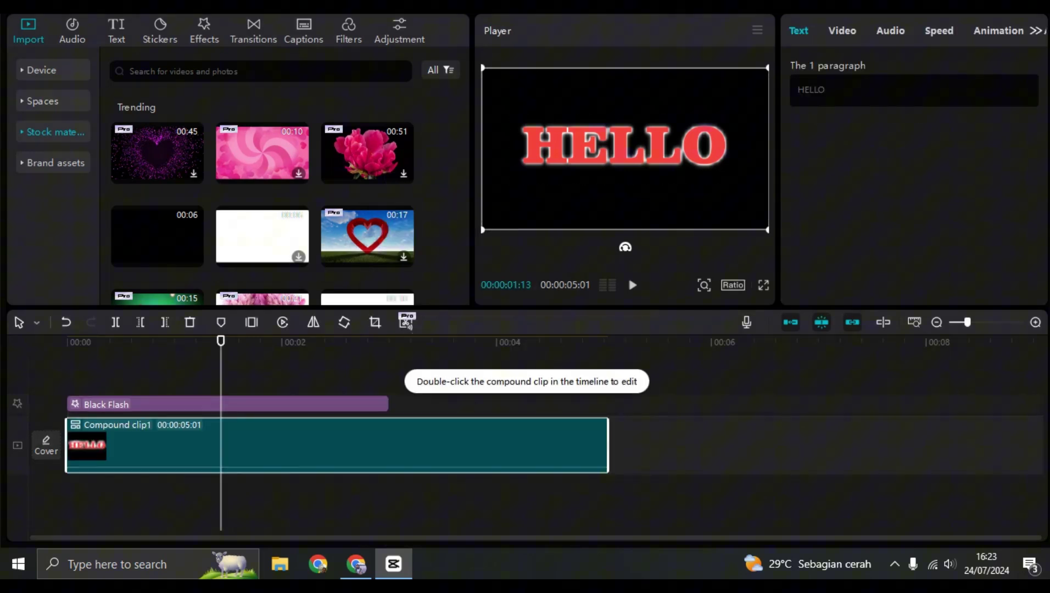
Play the start of the compound clip with the Black Flash effect, and delete the effect segment above it.
{"action": "left_click", "coordinate": [324, 404]}
{"action": "left_click_drag", "start_coordinate": [221, 341], "coordinate": [67, 341]}
{"action": "key", "text": "space"}
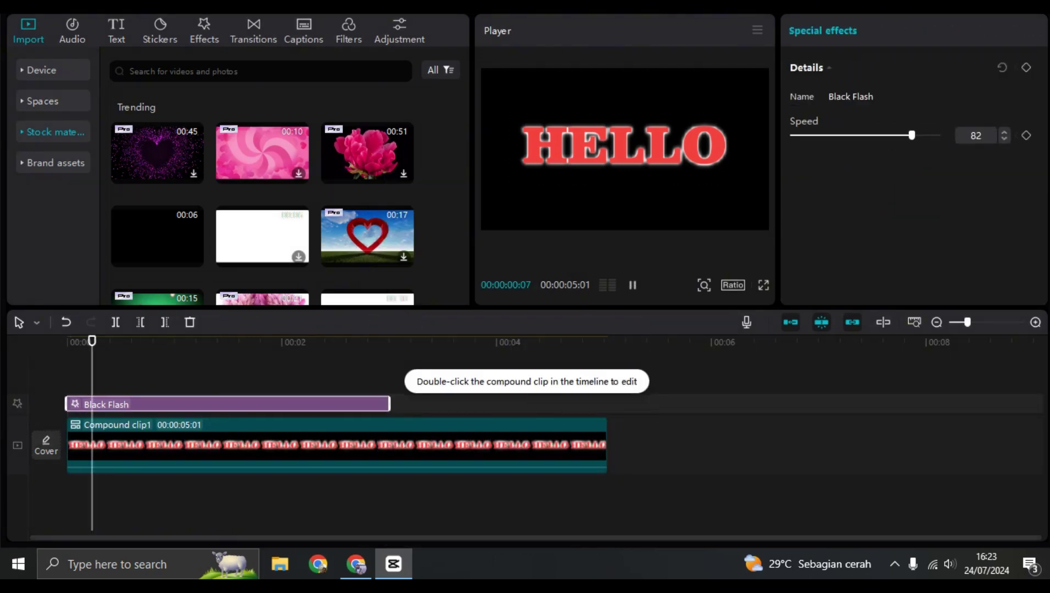
{"action": "key", "text": "space"}
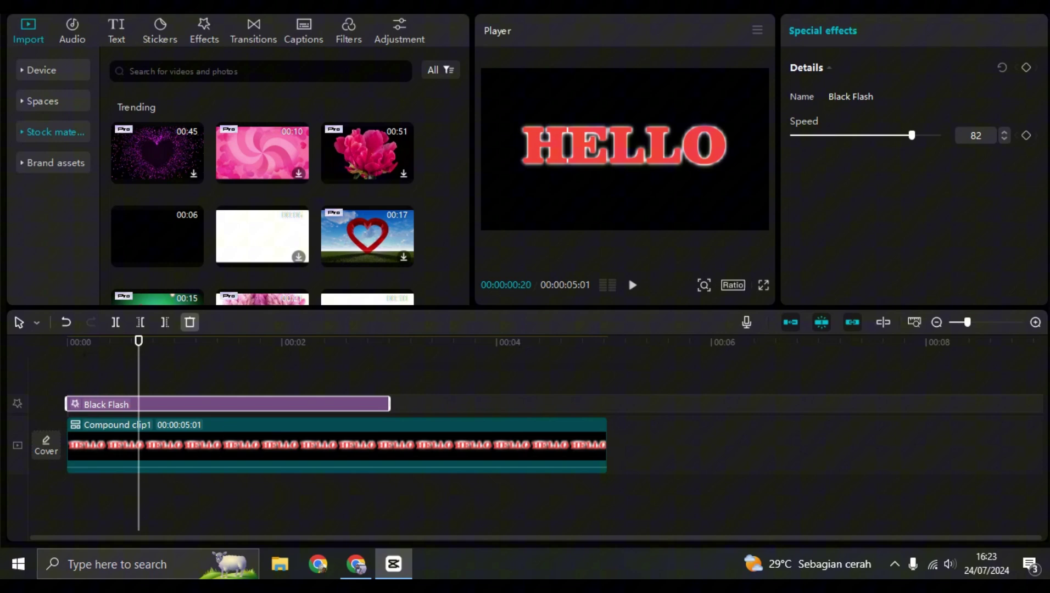
{"action": "left_click", "coordinate": [190, 323]}
{"action": "left_click_drag", "start_coordinate": [139, 341], "coordinate": [67, 341]}
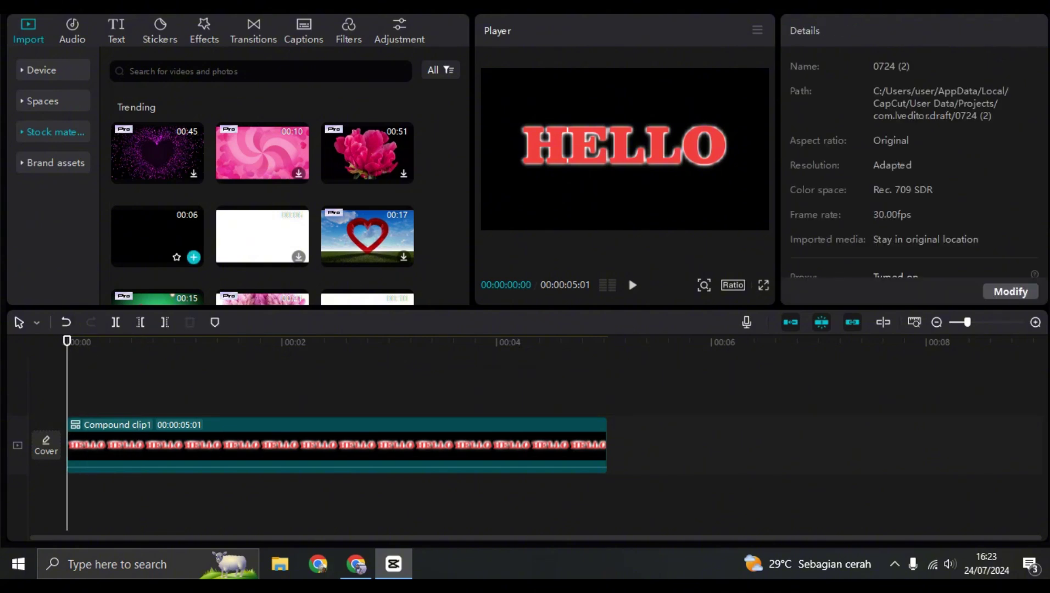
Try the Black Flash effect directly on the compound clip, play it from the start, and delete the effect.
{"action": "left_click_drag", "start_coordinate": [160, 236], "coordinate": [413, 444]}
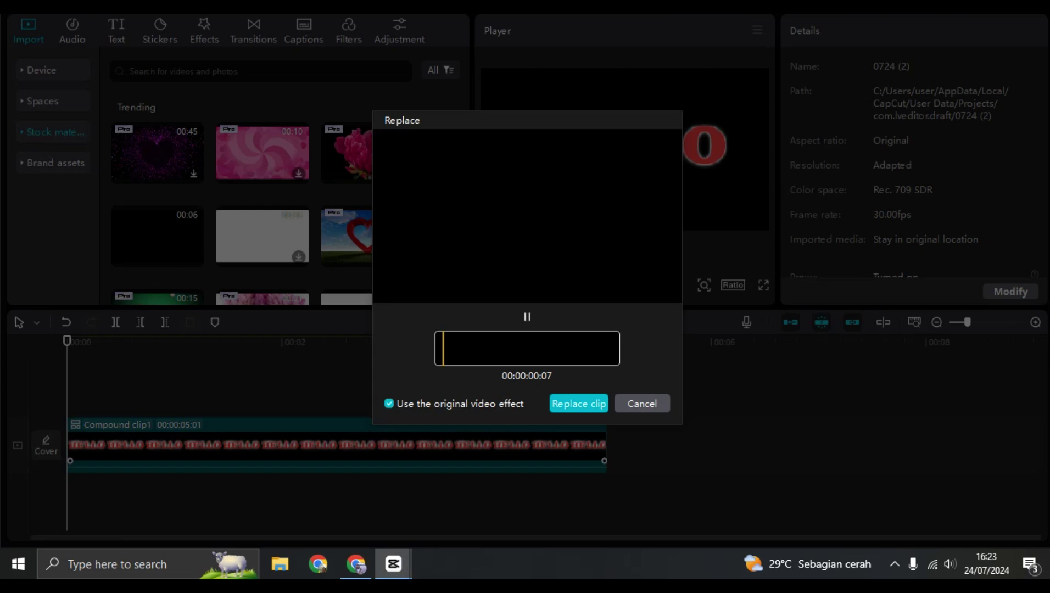
{"action": "left_click", "coordinate": [640, 403]}
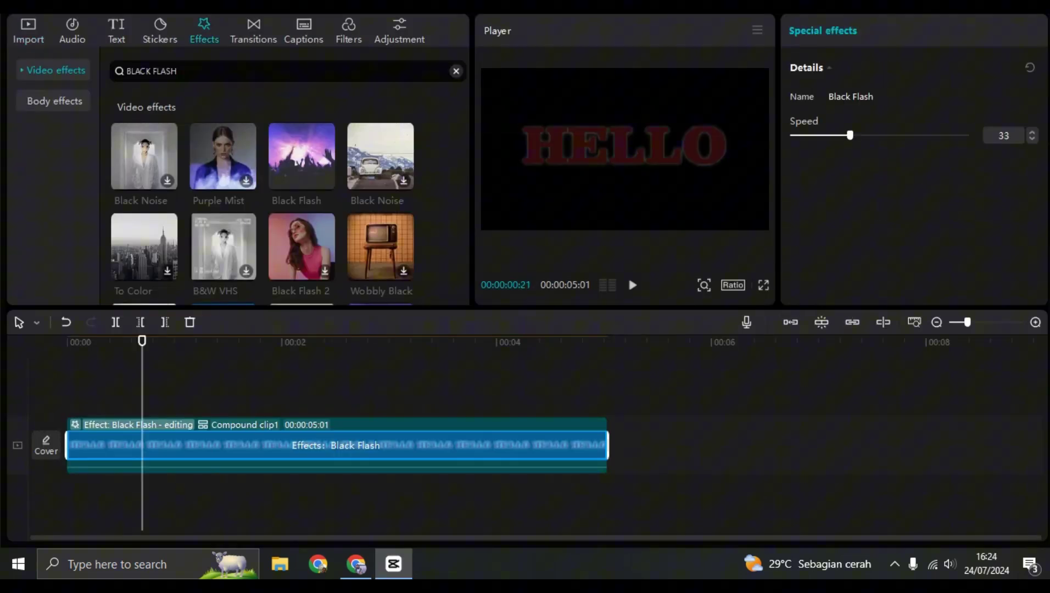
{"action": "left_click_drag", "start_coordinate": [142, 341], "coordinate": [67, 341]}
{"action": "key", "text": "space"}
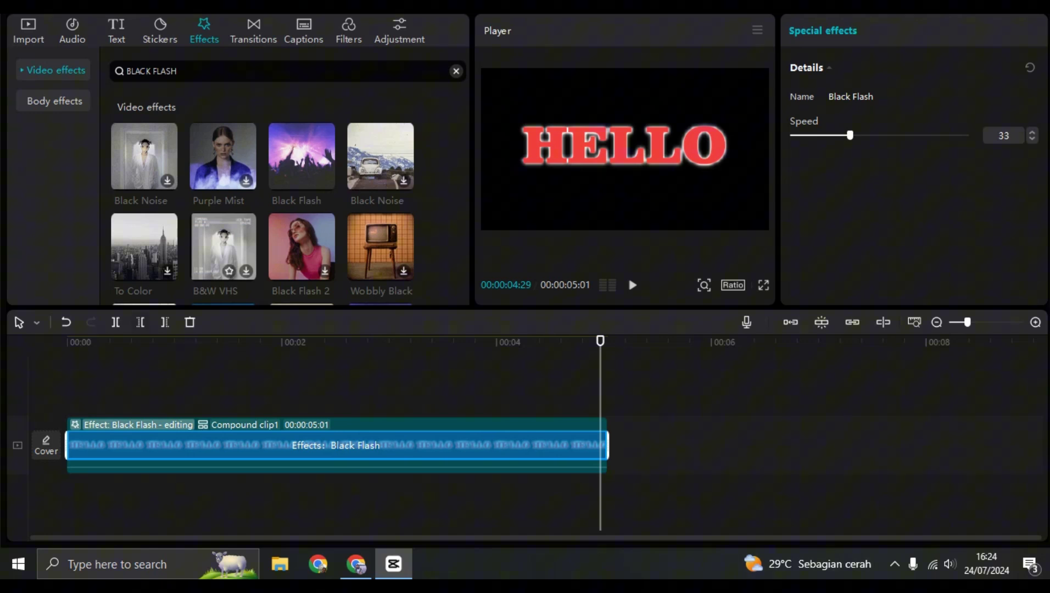
{"action": "right_click", "coordinate": [295, 451]}
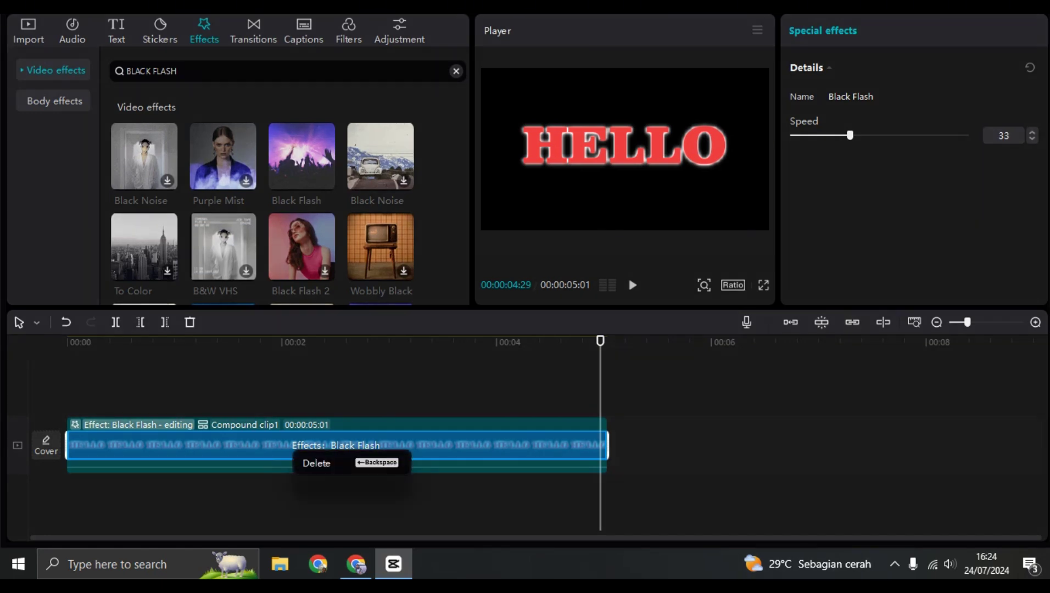
{"action": "left_click", "coordinate": [317, 463]}
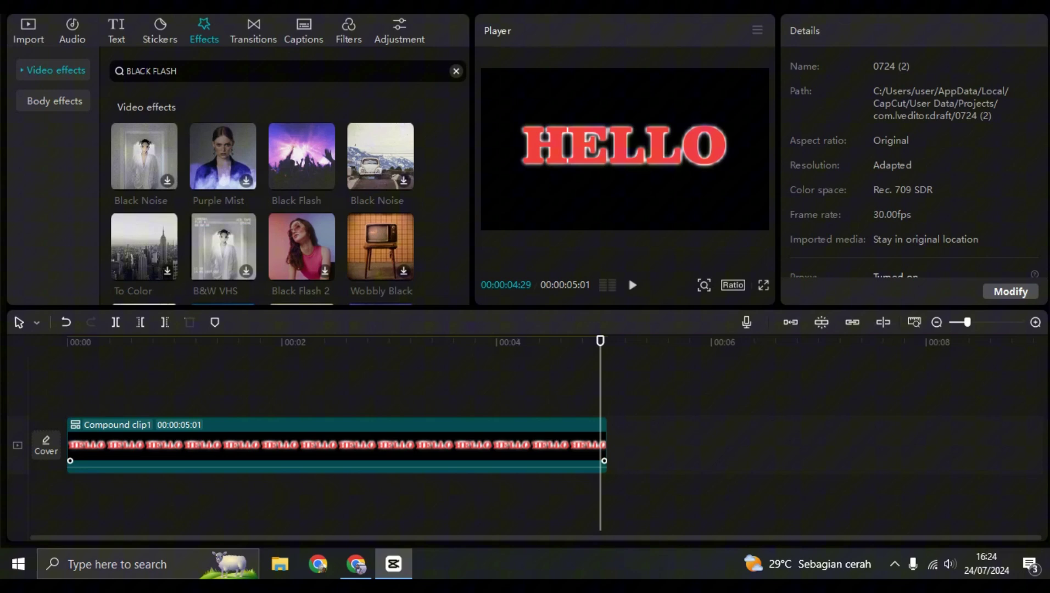
Split the compound clip at 00:00:00:08 and 00:00:00:19, shifting the remainder after each cut to leave a short gap.
{"action": "left_click_drag", "start_coordinate": [600, 341], "coordinate": [96, 341]}
{"action": "left_click", "coordinate": [115, 322]}
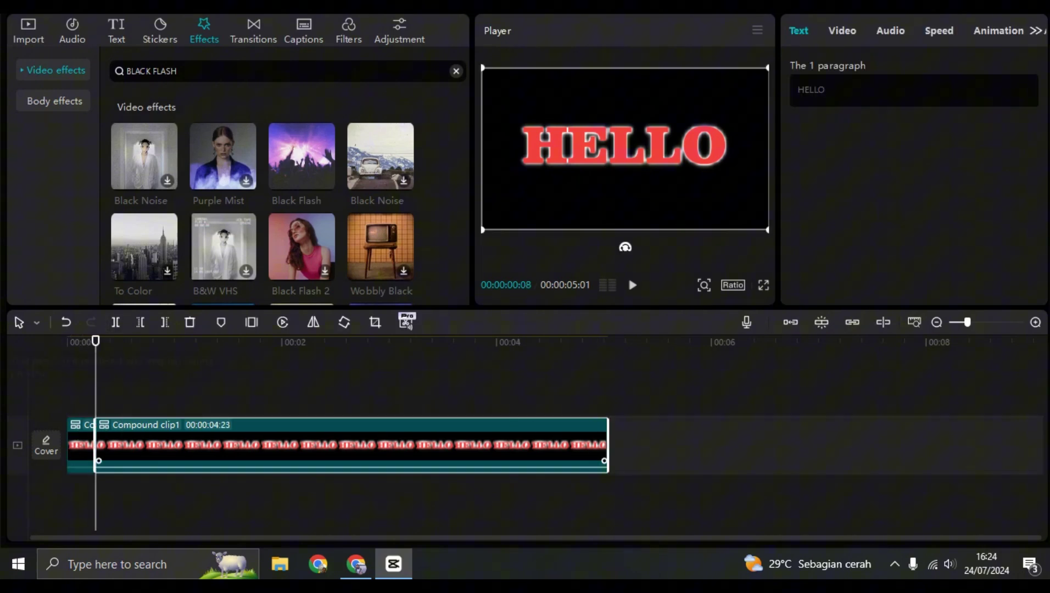
{"action": "left_click_drag", "start_coordinate": [165, 445], "coordinate": [174, 446]}
{"action": "left_click_drag", "start_coordinate": [96, 341], "coordinate": [135, 341]}
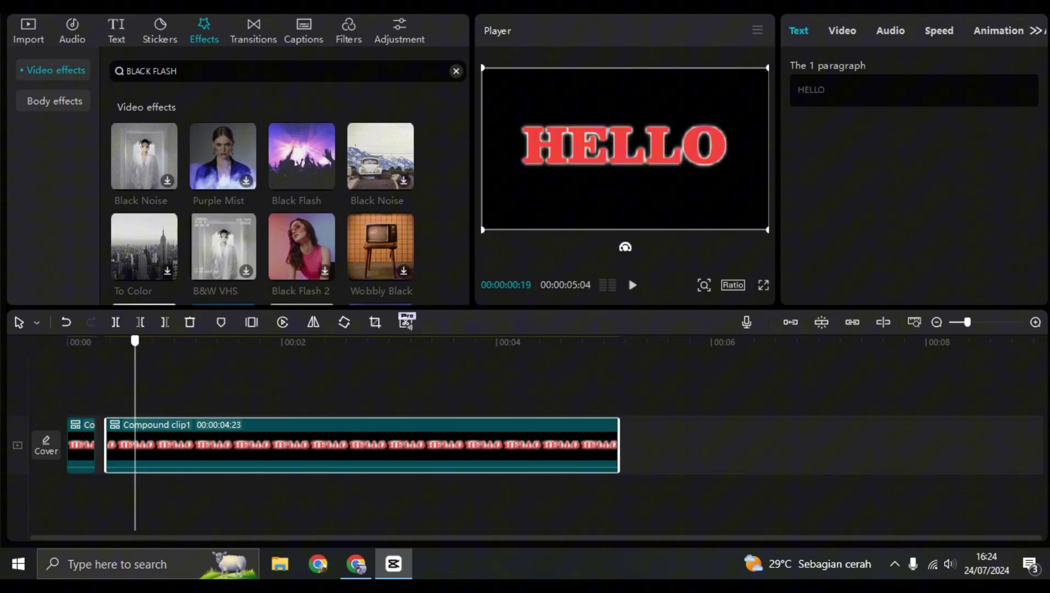
{"action": "left_click", "coordinate": [115, 323]}
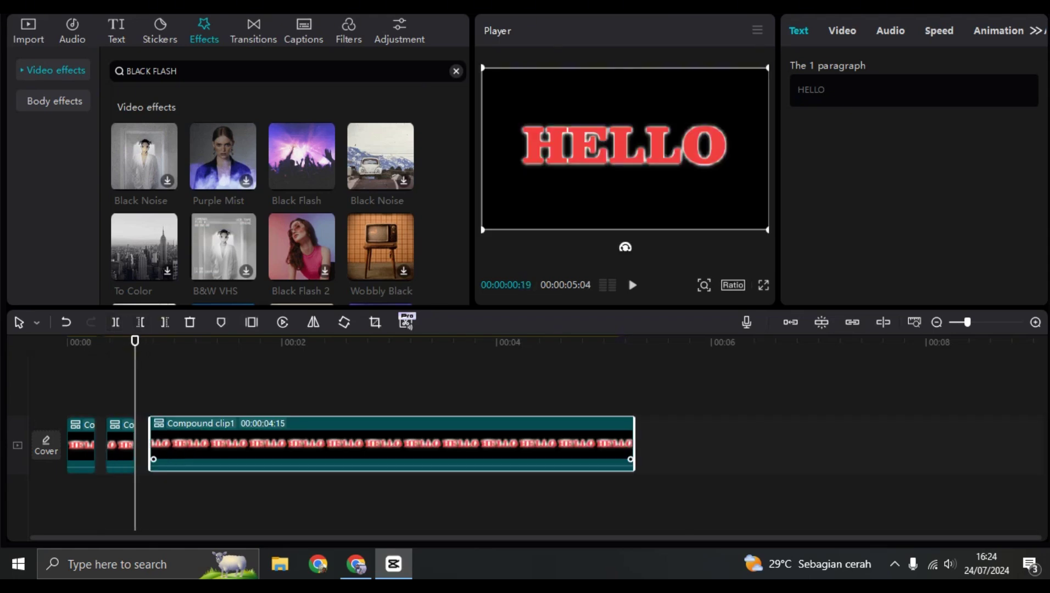
Split the remainder at 00:00:00:29 and further on, leaving short gaps so that five short pieces end at 00:00:01:27.
{"action": "left_click_drag", "start_coordinate": [138, 341], "coordinate": [170, 341]}
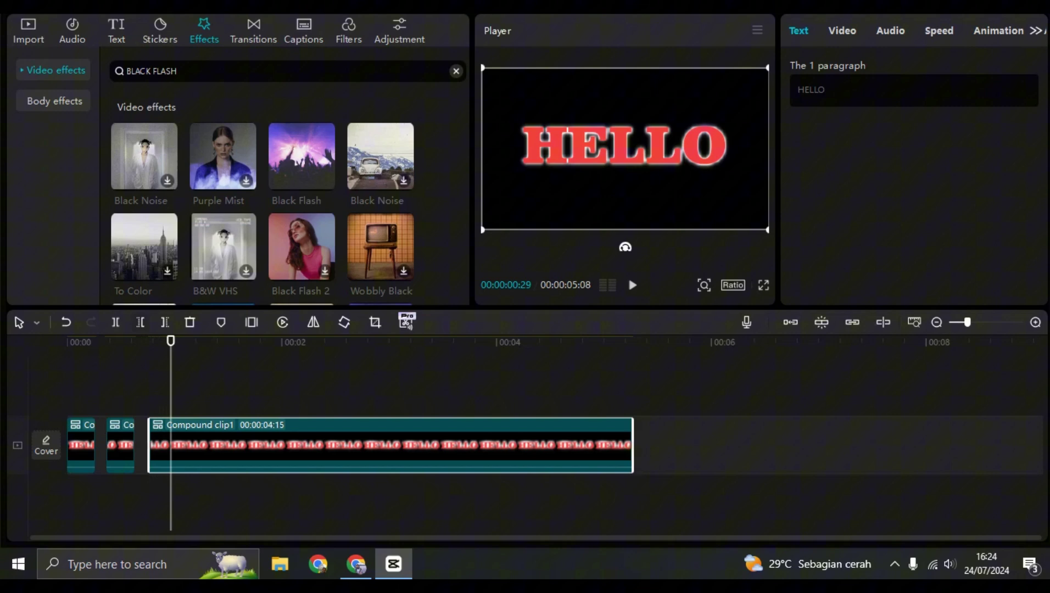
{"action": "left_click", "coordinate": [115, 323]}
{"action": "left_click_drag", "start_coordinate": [204, 446], "coordinate": [222, 447]}
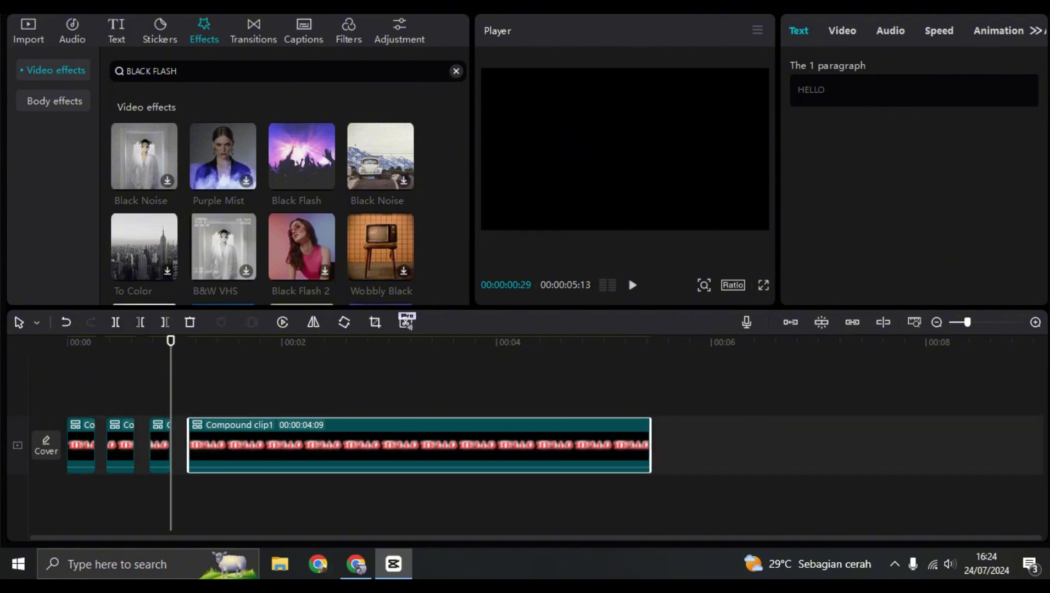
{"action": "left_click", "coordinate": [220, 446]}
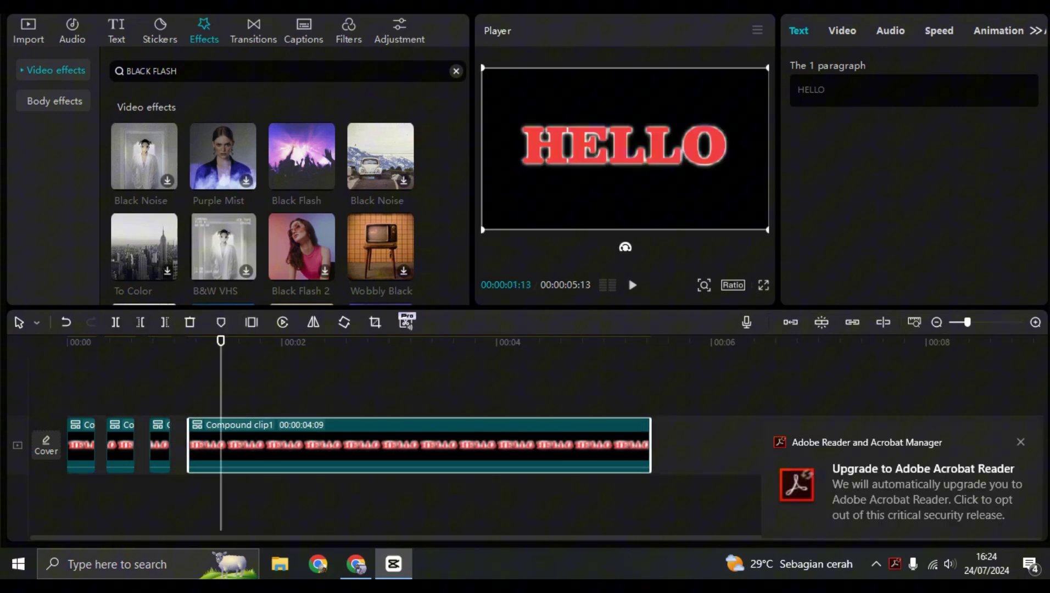
{"action": "left_click", "coordinate": [1020, 442]}
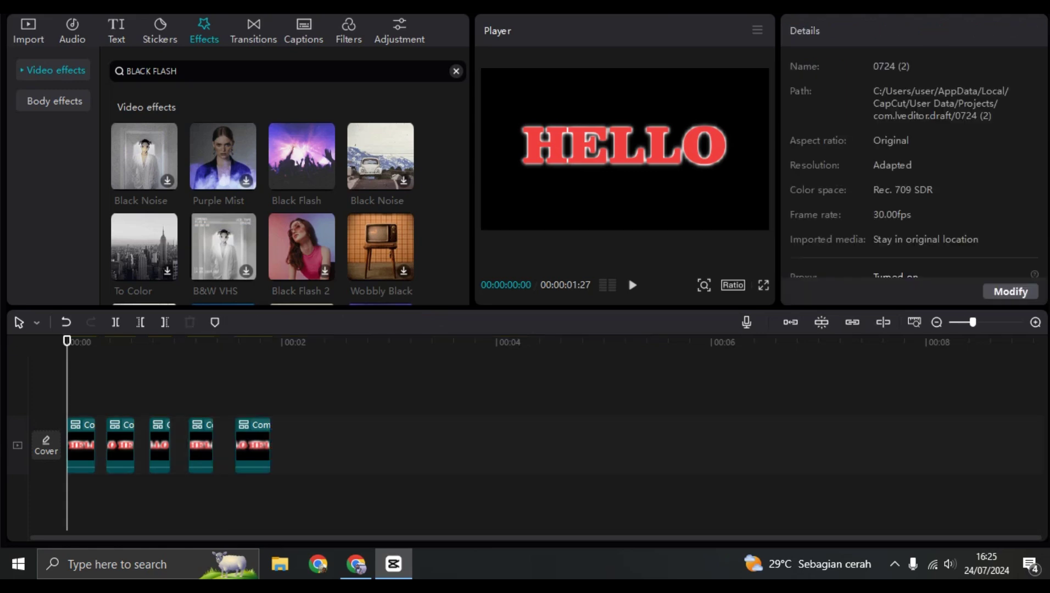
Play the five spaced HELLO pieces from the timeline's start to check the flickering.
{"action": "key", "text": "space"}
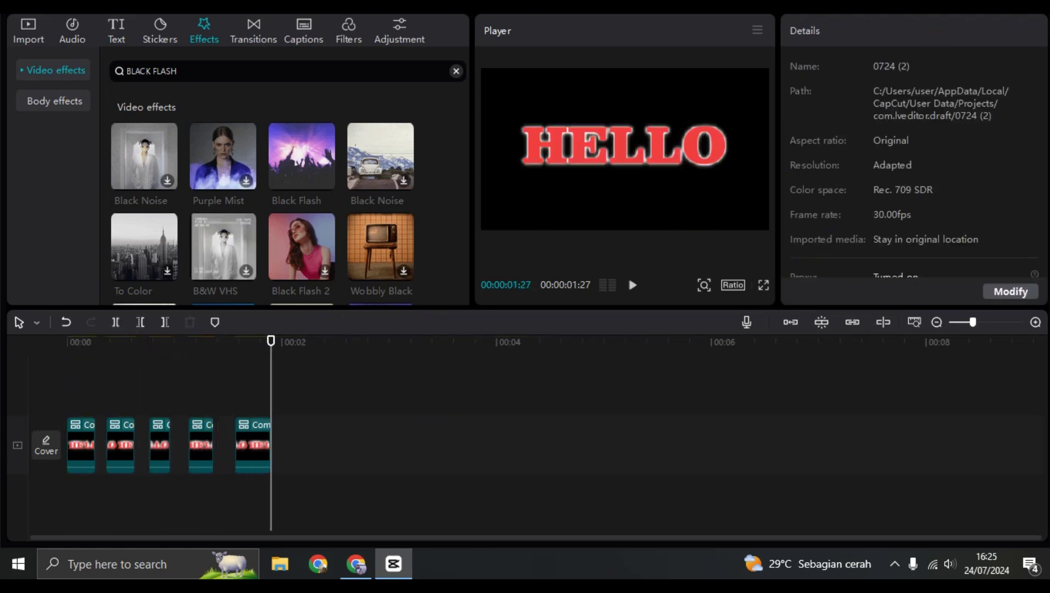
{"action": "key", "text": "Home"}
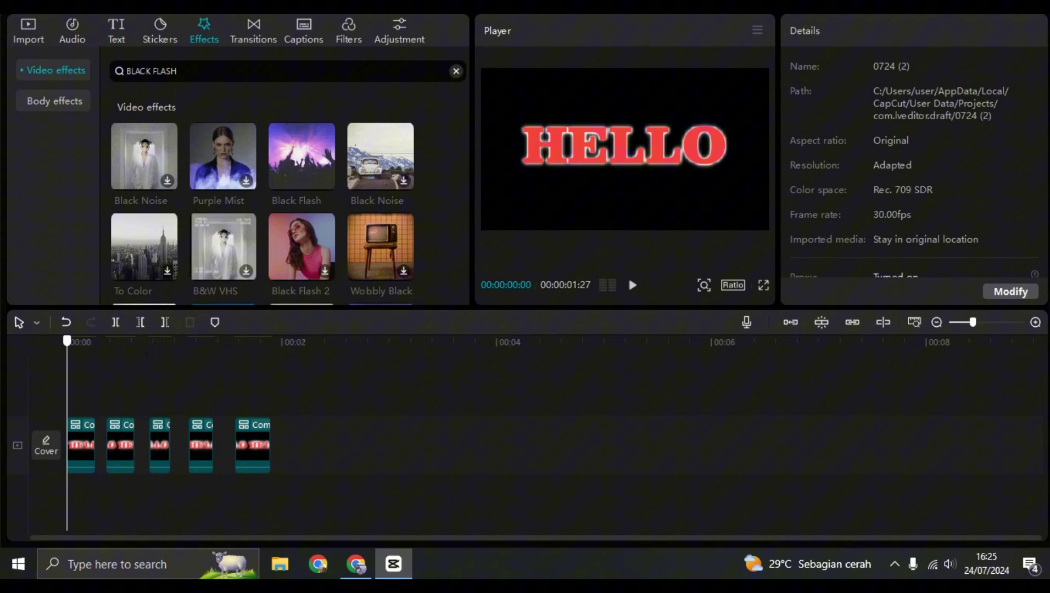
{"action": "key", "text": "space"}
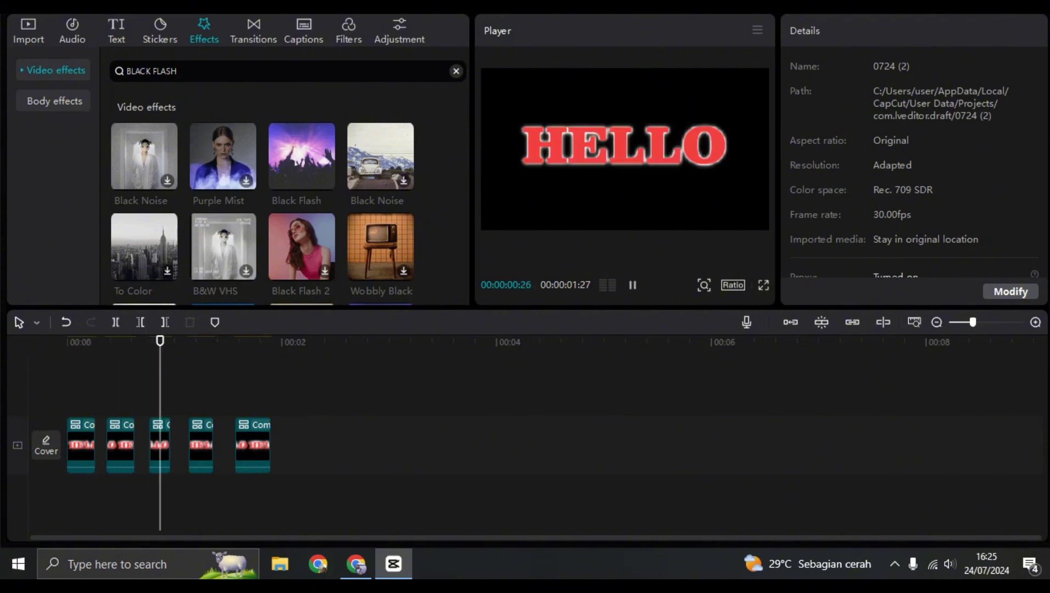